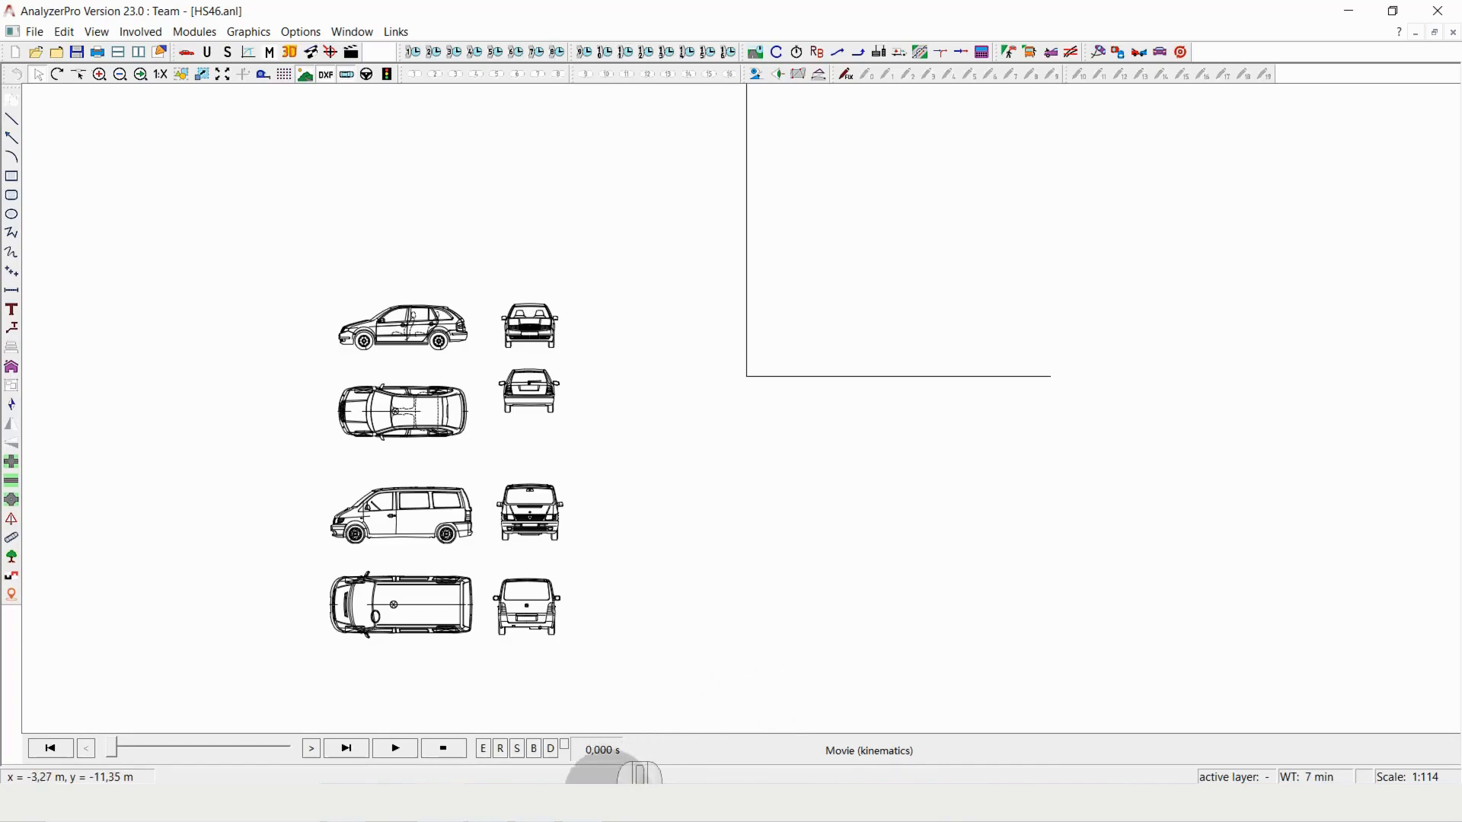
- Switch to the HS_46_26_0_Lösung PDF and examine the crash test overview and the Skoda Fabia's damage photos
left_click(590, 801)
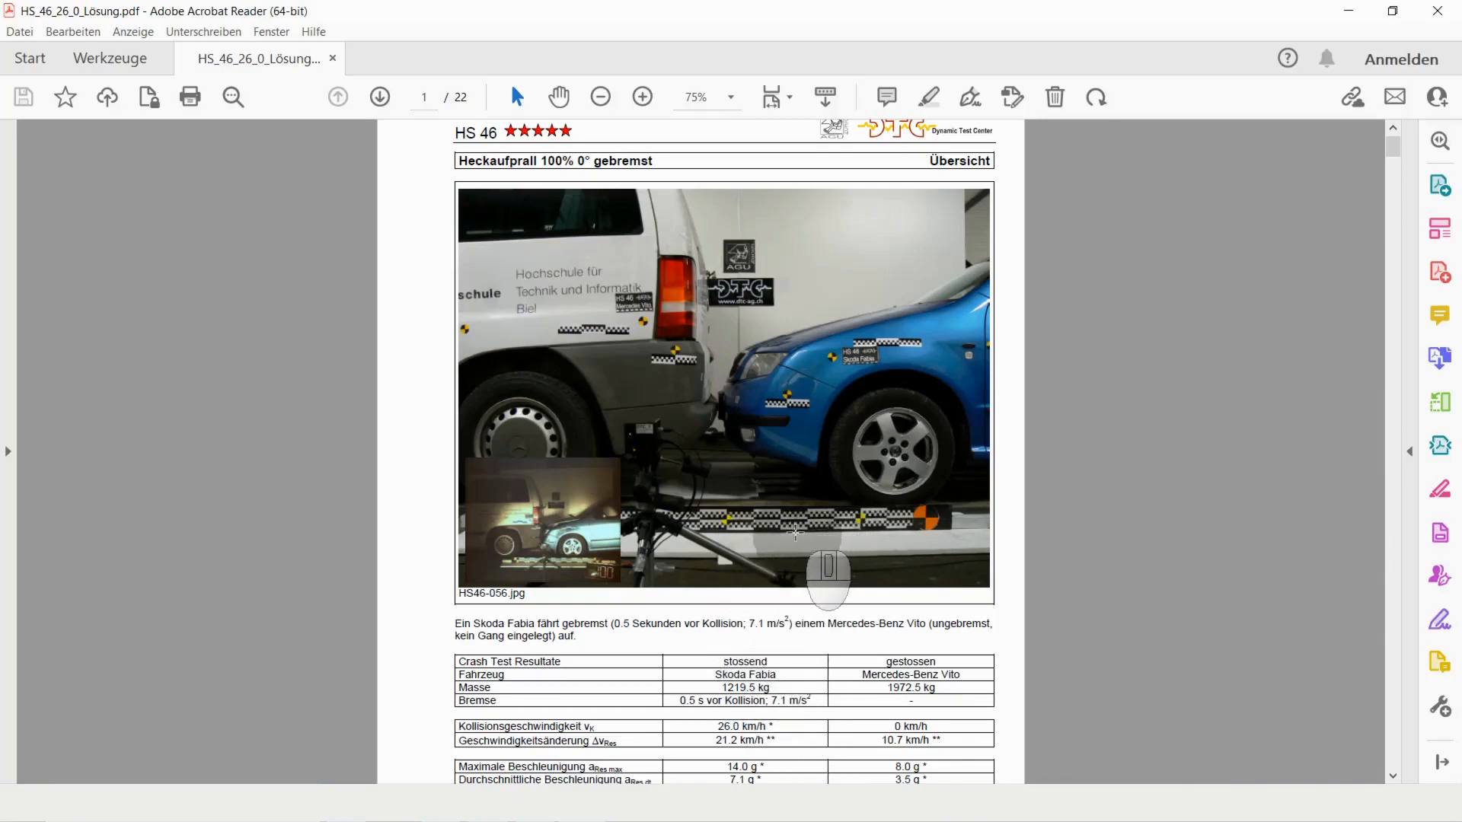
scroll(795, 532, "down", 20)
scroll(794, 546, "down", 6)
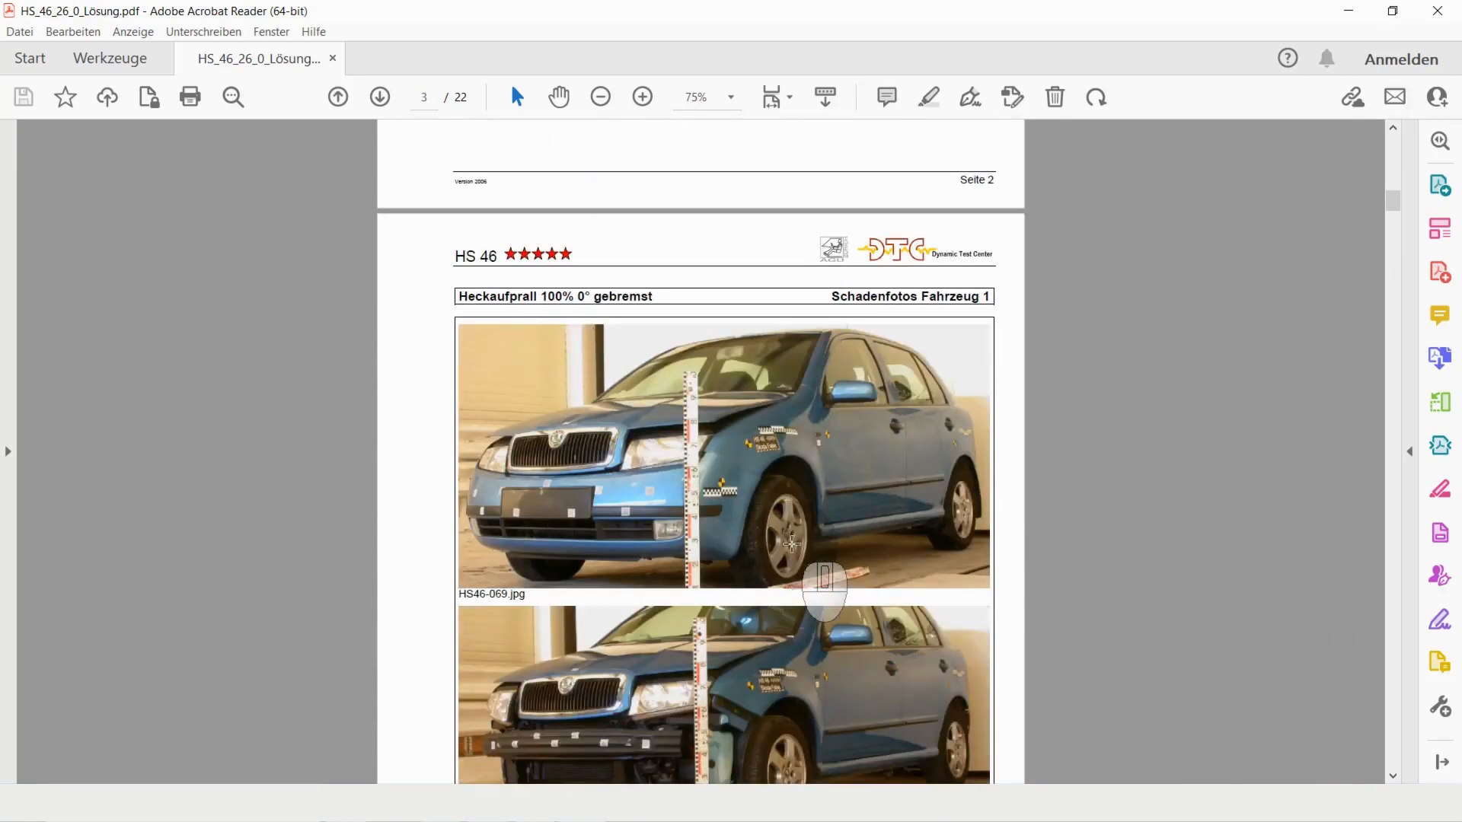
scroll(788, 543, "down", 3)
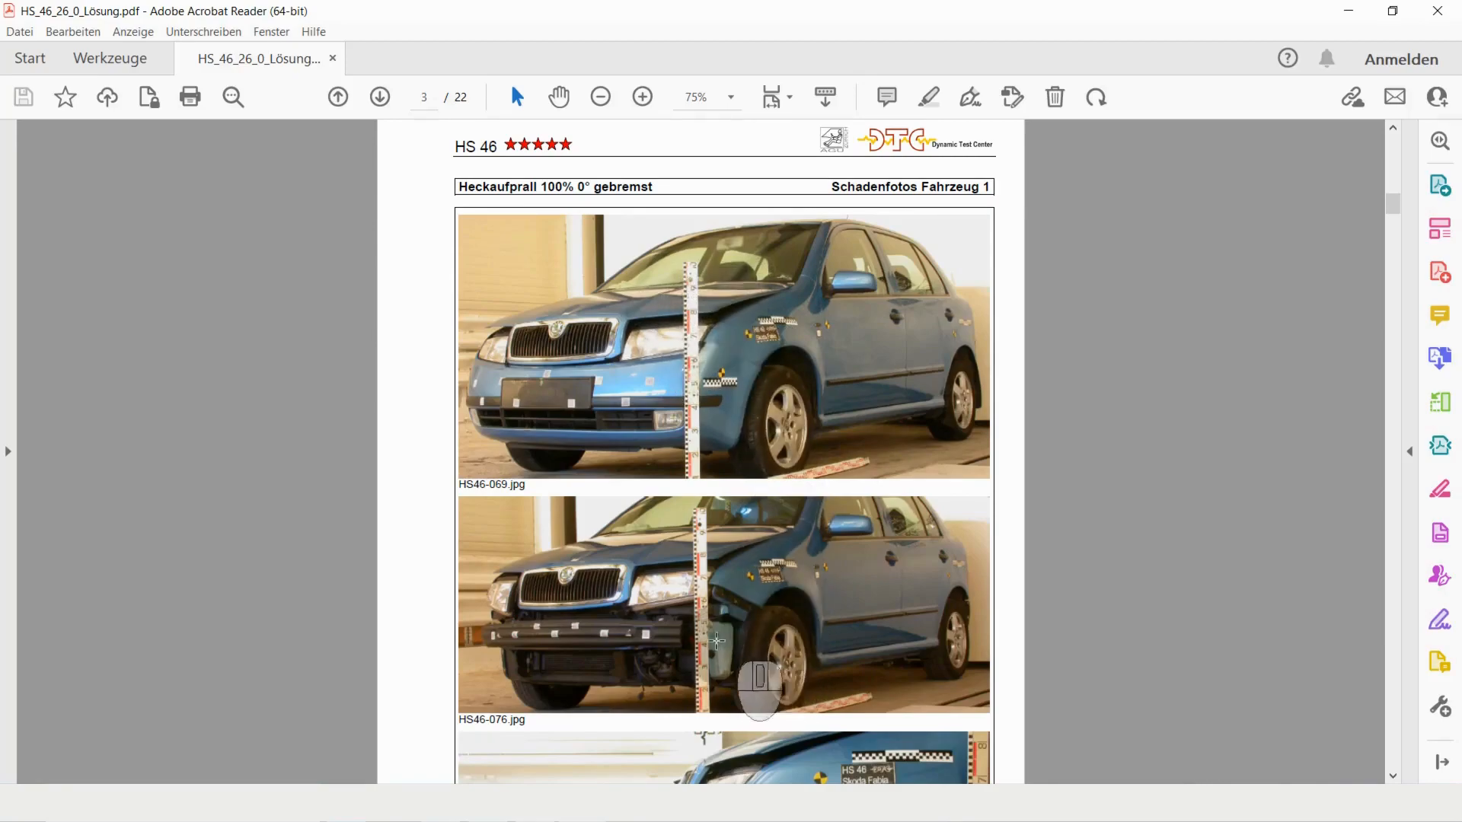
scroll(772, 633, "down", 3)
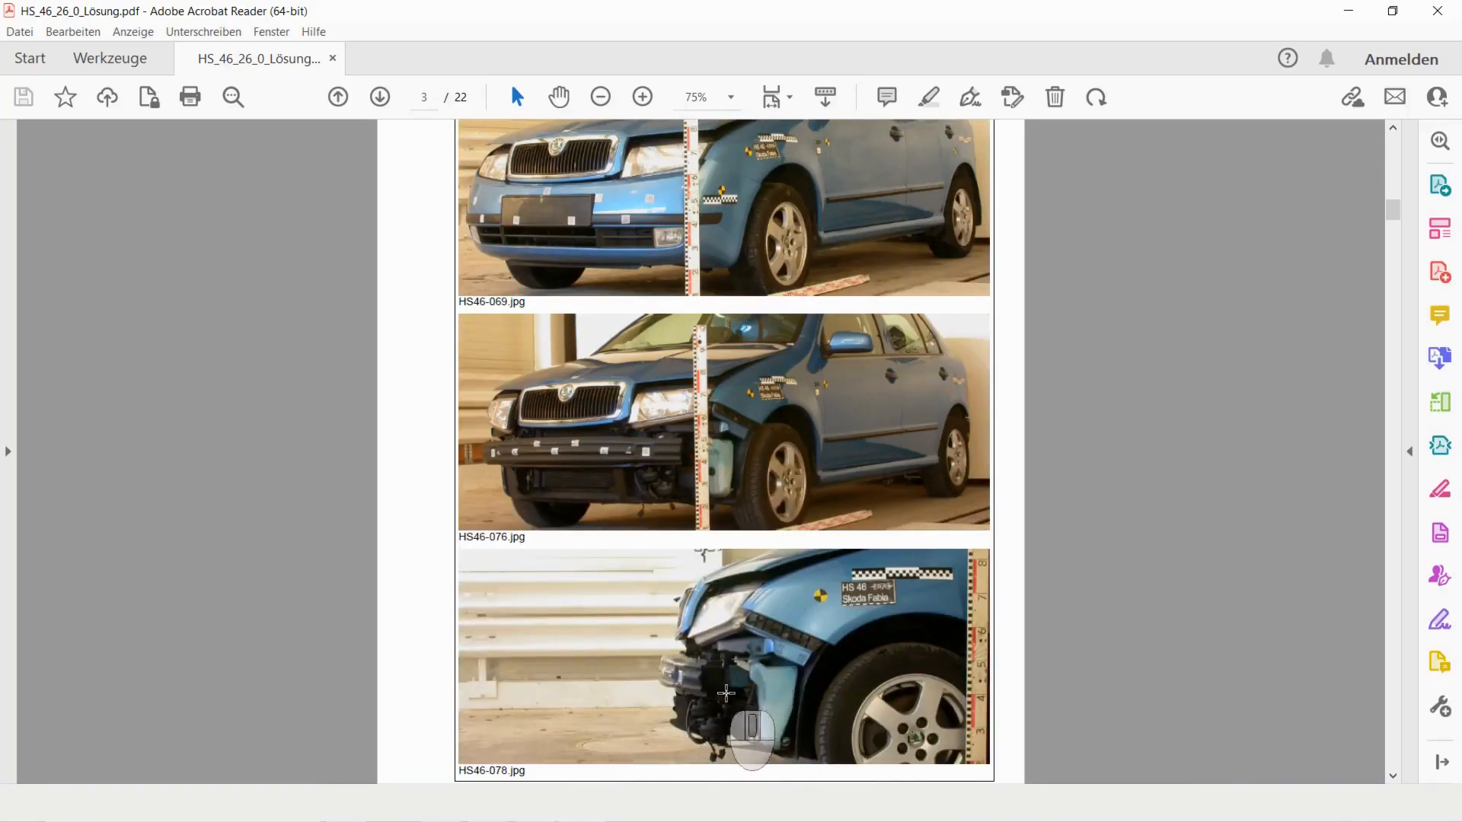
scroll(804, 752, "down", 4)
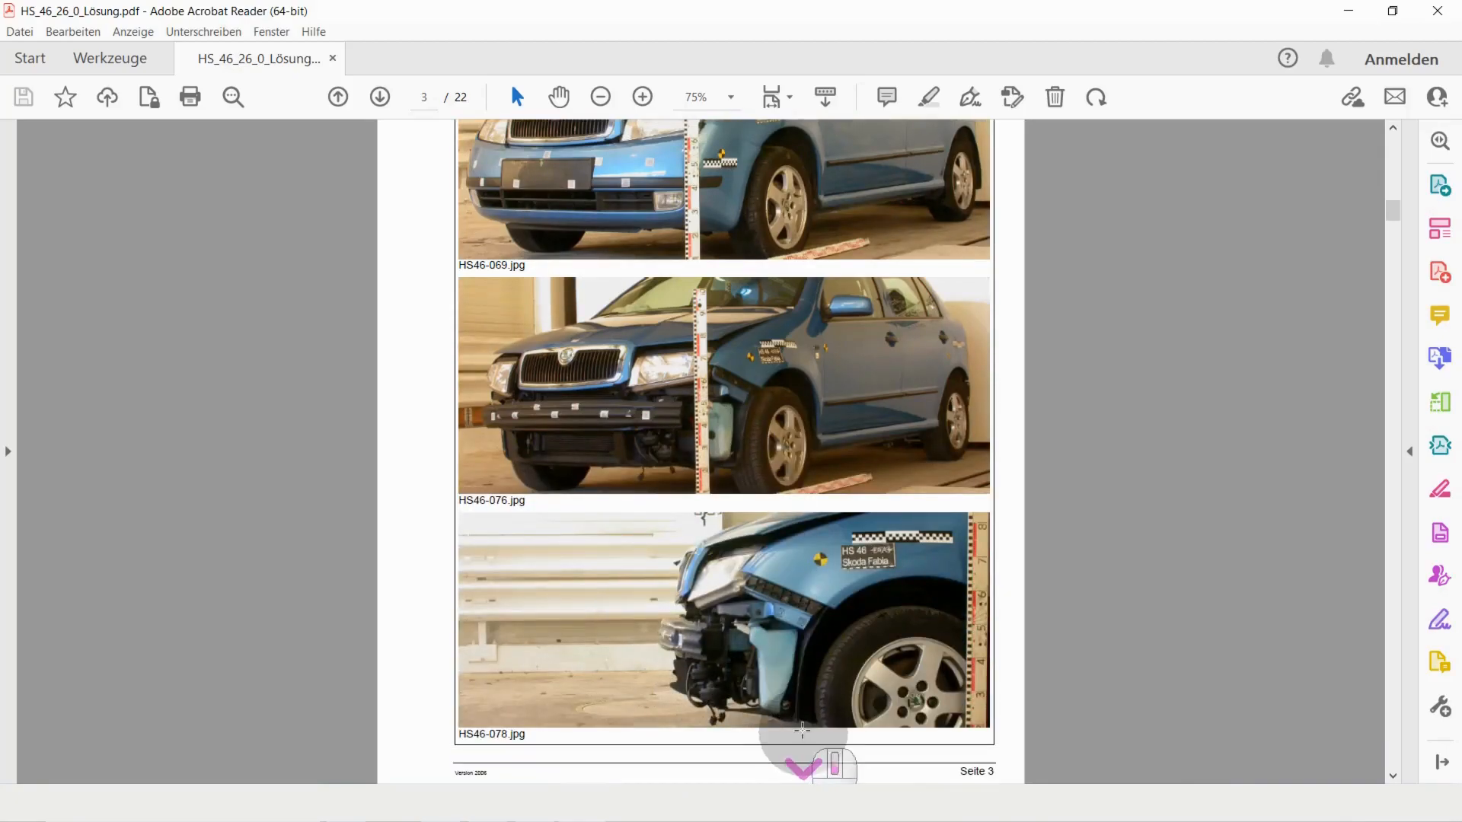
scroll(797, 661, "down", 7)
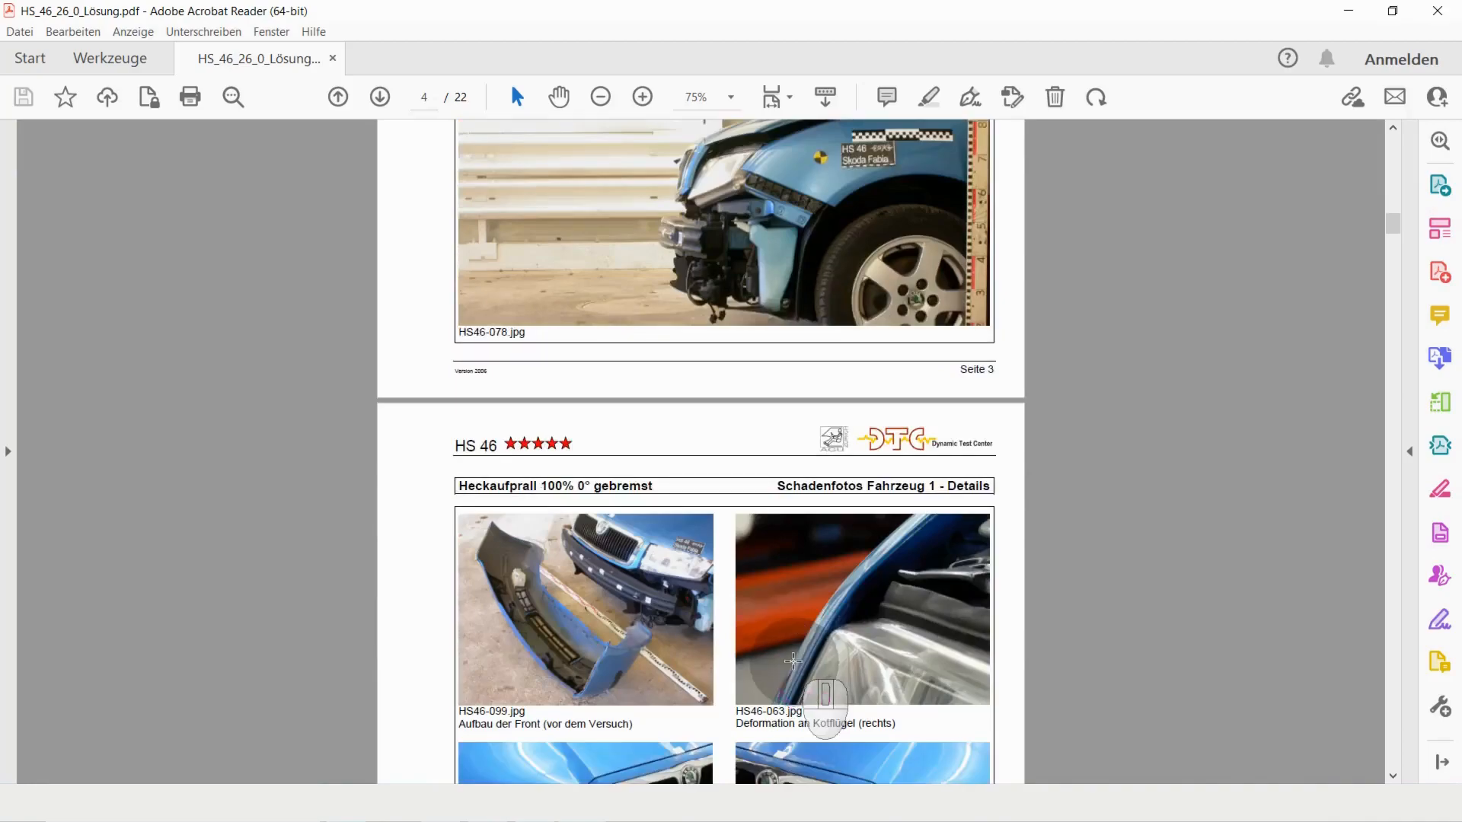
- Examine the vehicle 2 damage photos of the Mercedes-Benz Vito's rear end, including the detail pictures of the deformation
scroll(789, 660, "down", 12)
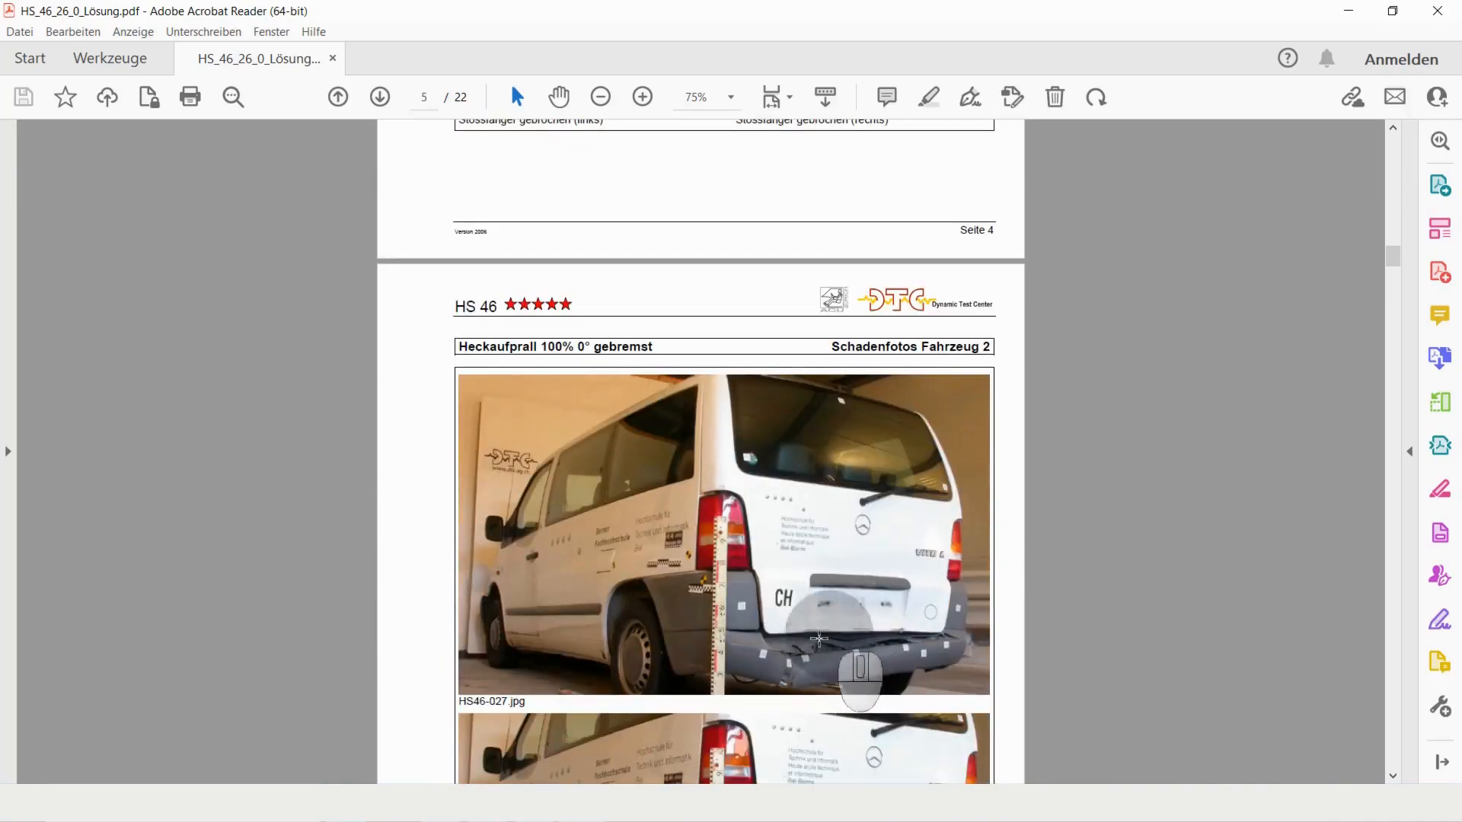
scroll(787, 662, "down", 4)
scroll(788, 631, "down", 2)
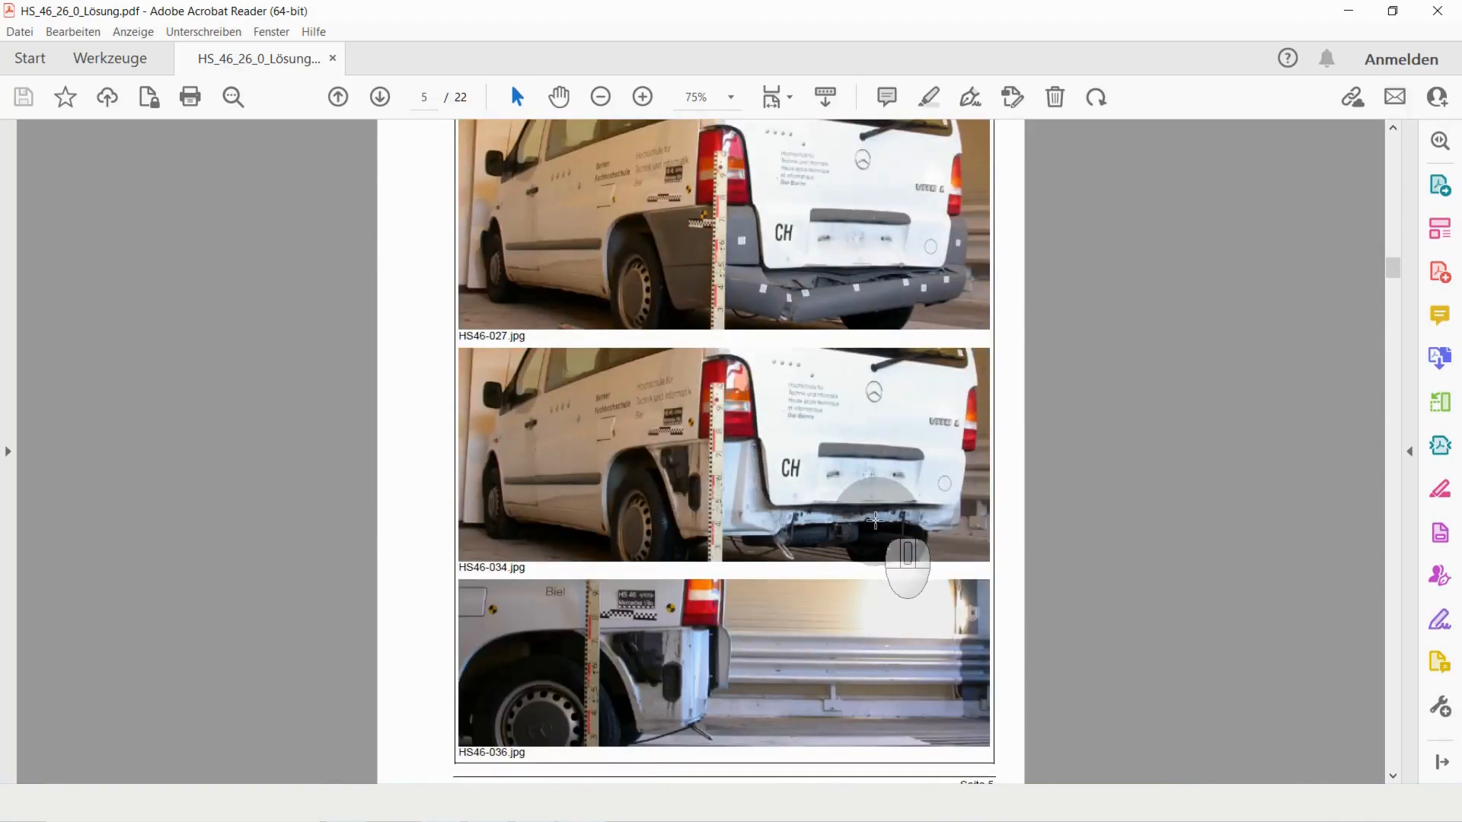
scroll(767, 622, "down", 8)
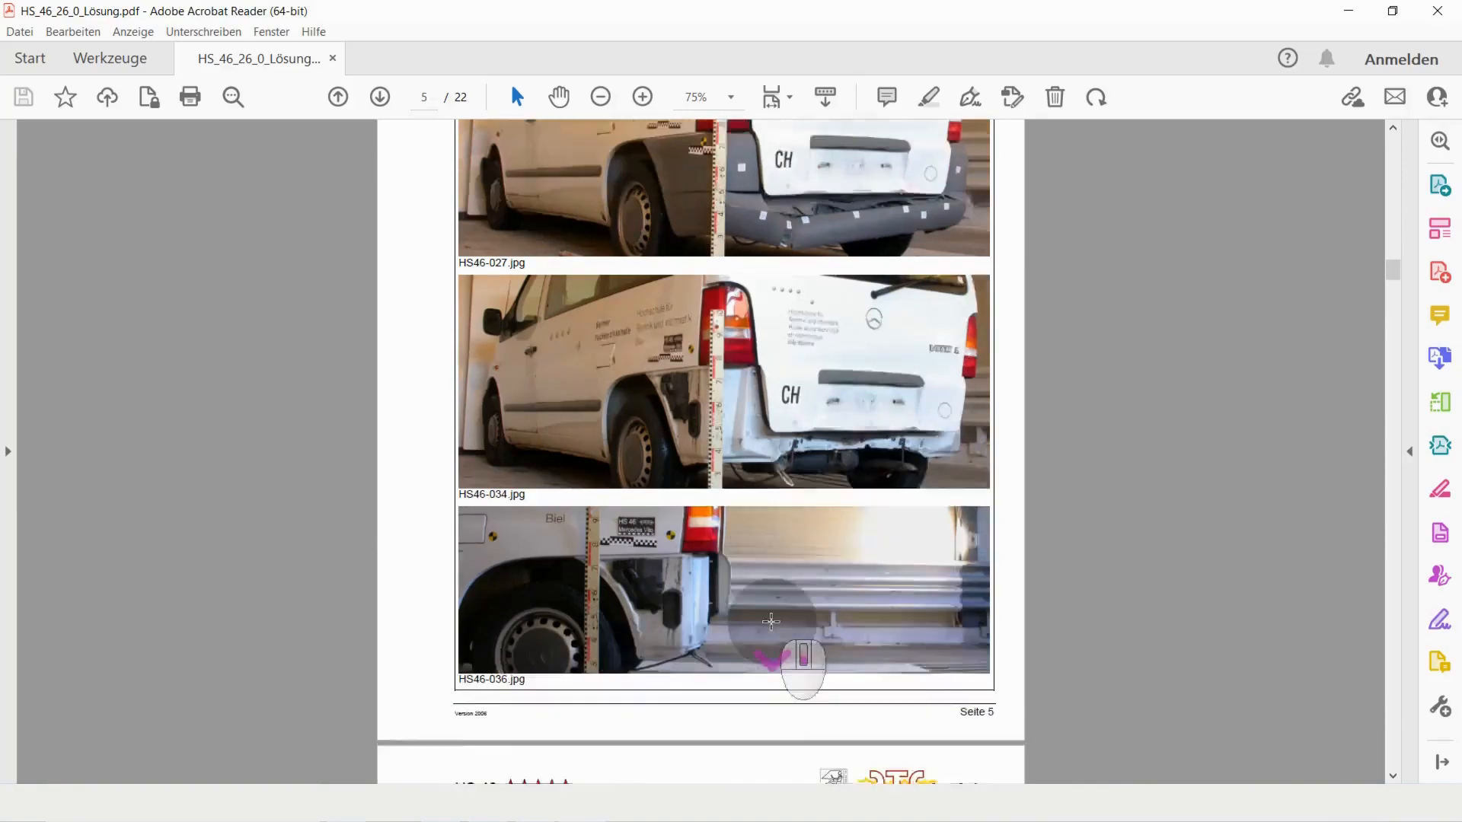
scroll(768, 623, "down", 8)
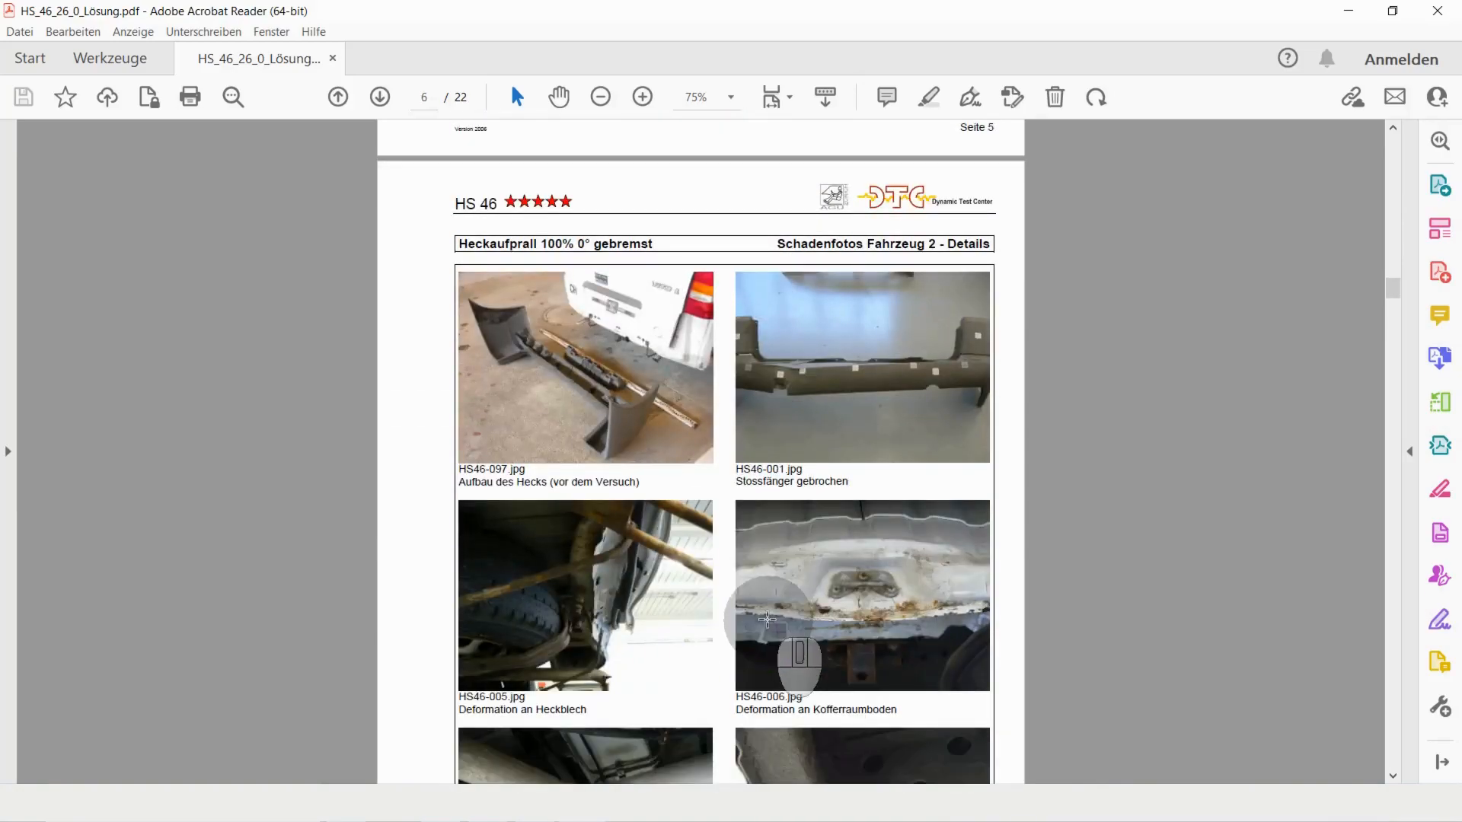
scroll(769, 624, "down", 4)
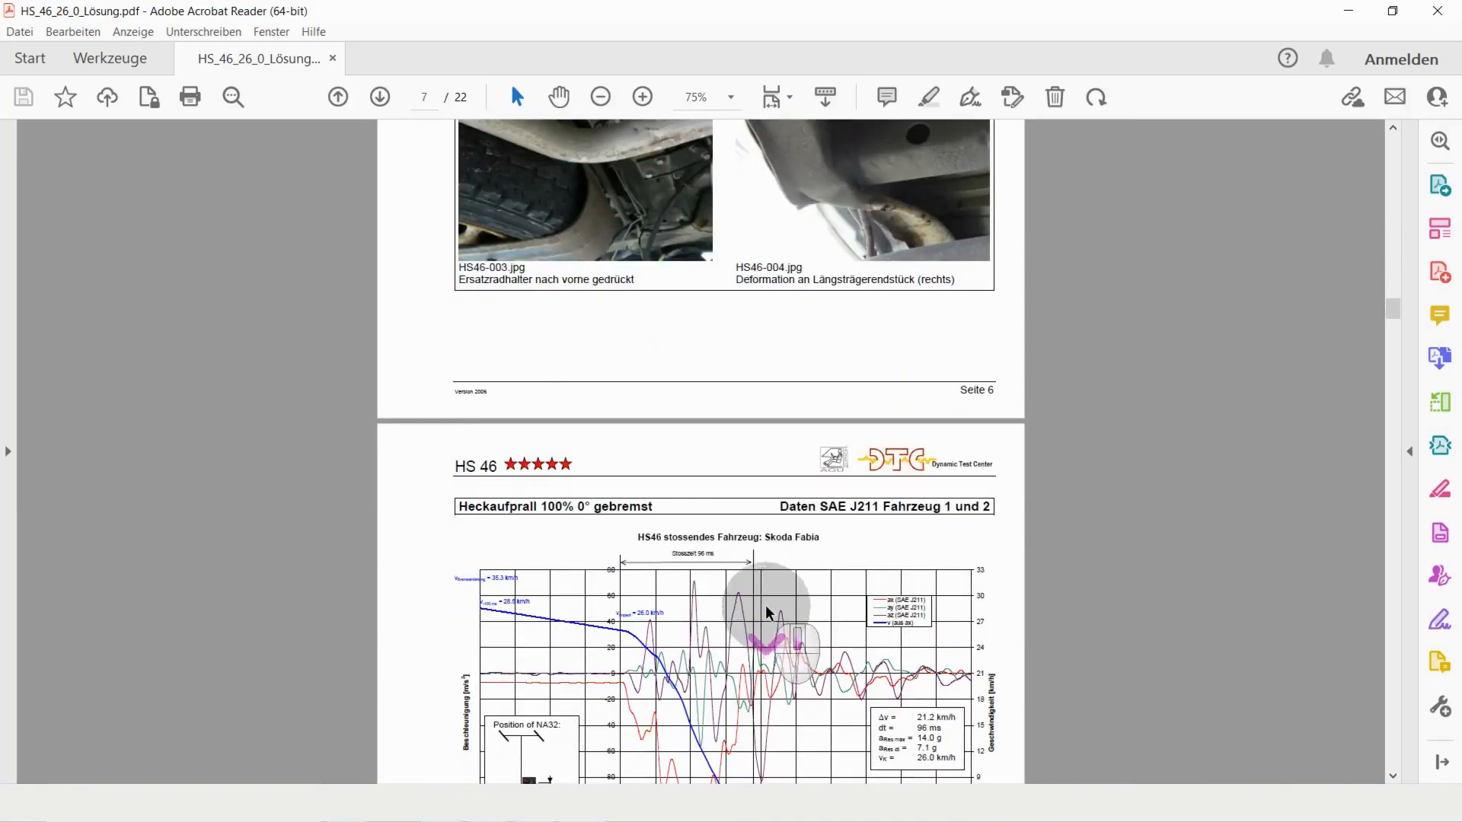
scroll(767, 609, "up", 7)
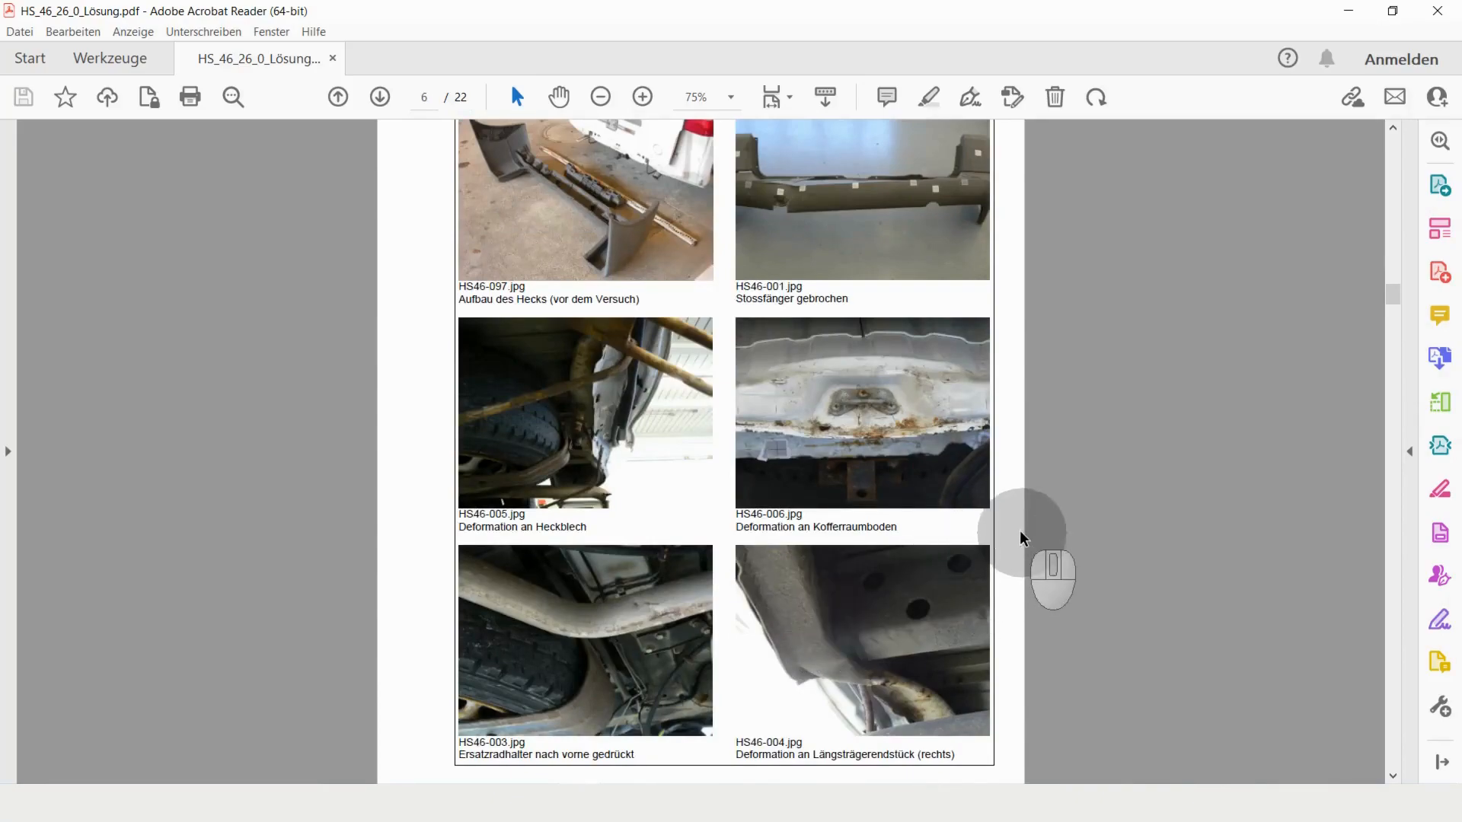
scroll(927, 515, "up", 3)
scroll(927, 515, "up", 10)
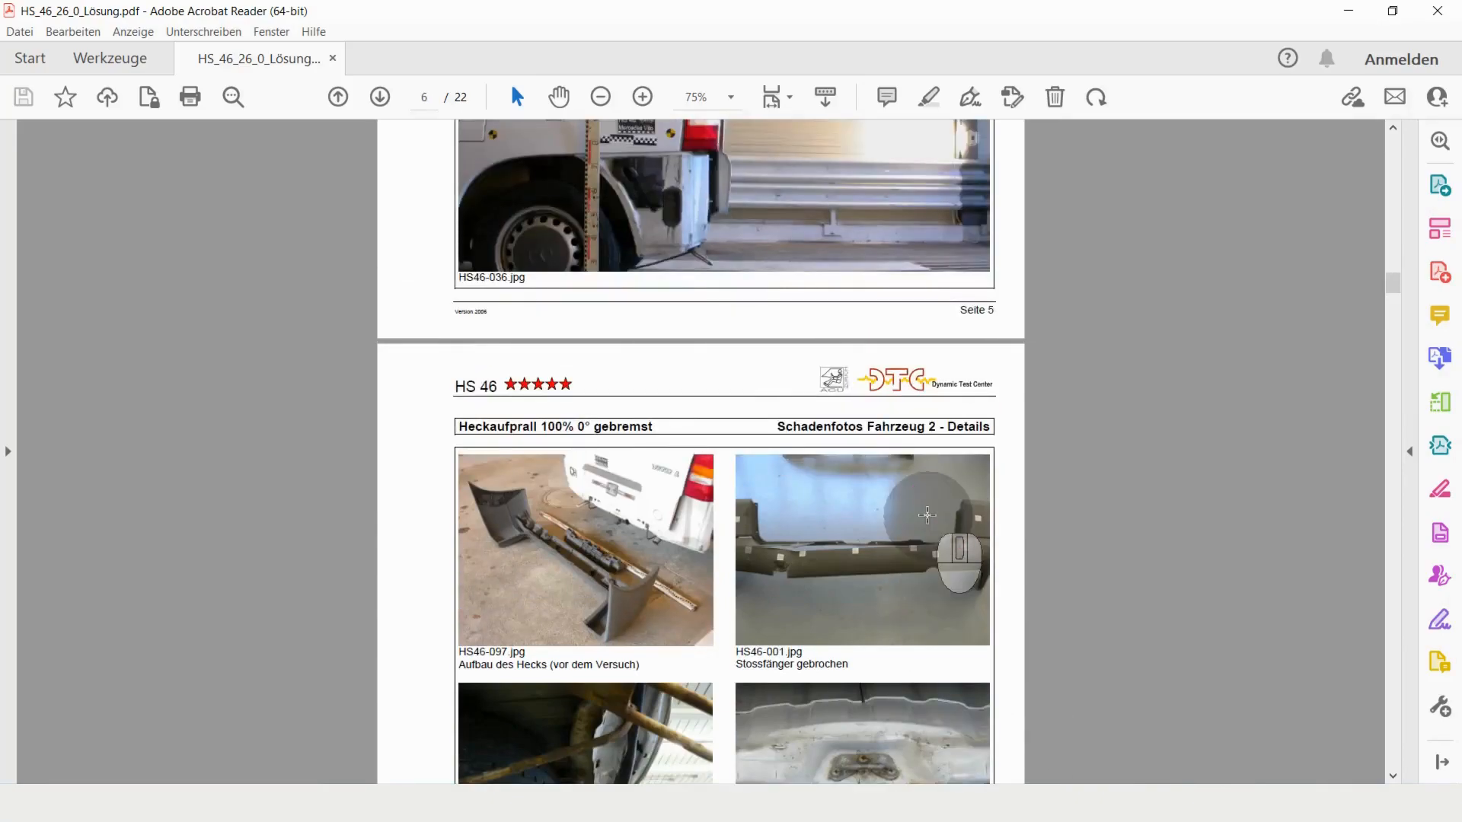
scroll(927, 515, "down", 12)
scroll(928, 522, "up", 4)
scroll(928, 521, "down", 4)
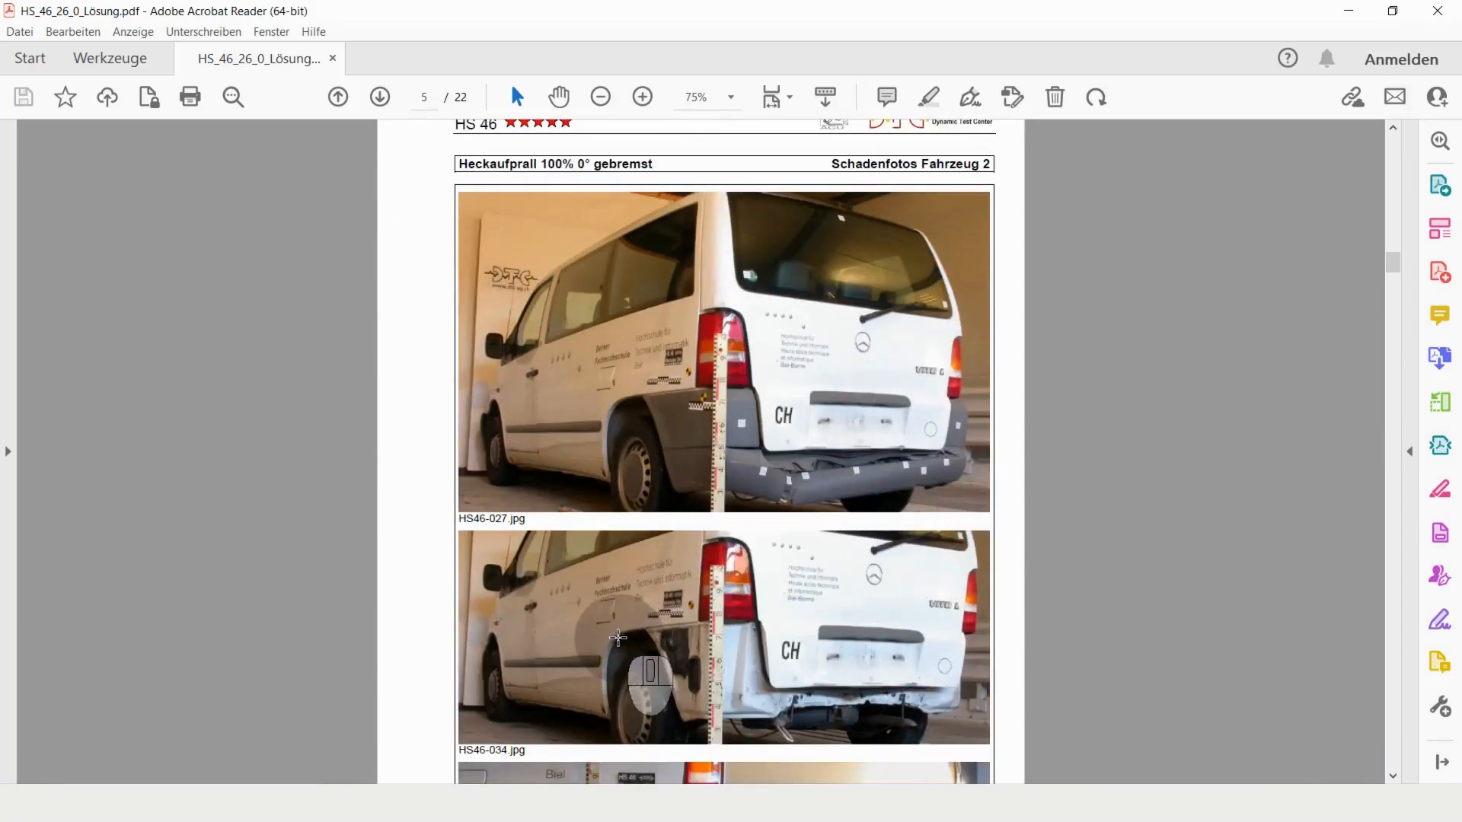
- Switch back to AnalyzerPro and move the car's and van's side views up, placing the van directly ahead of the car
left_click(438, 775)
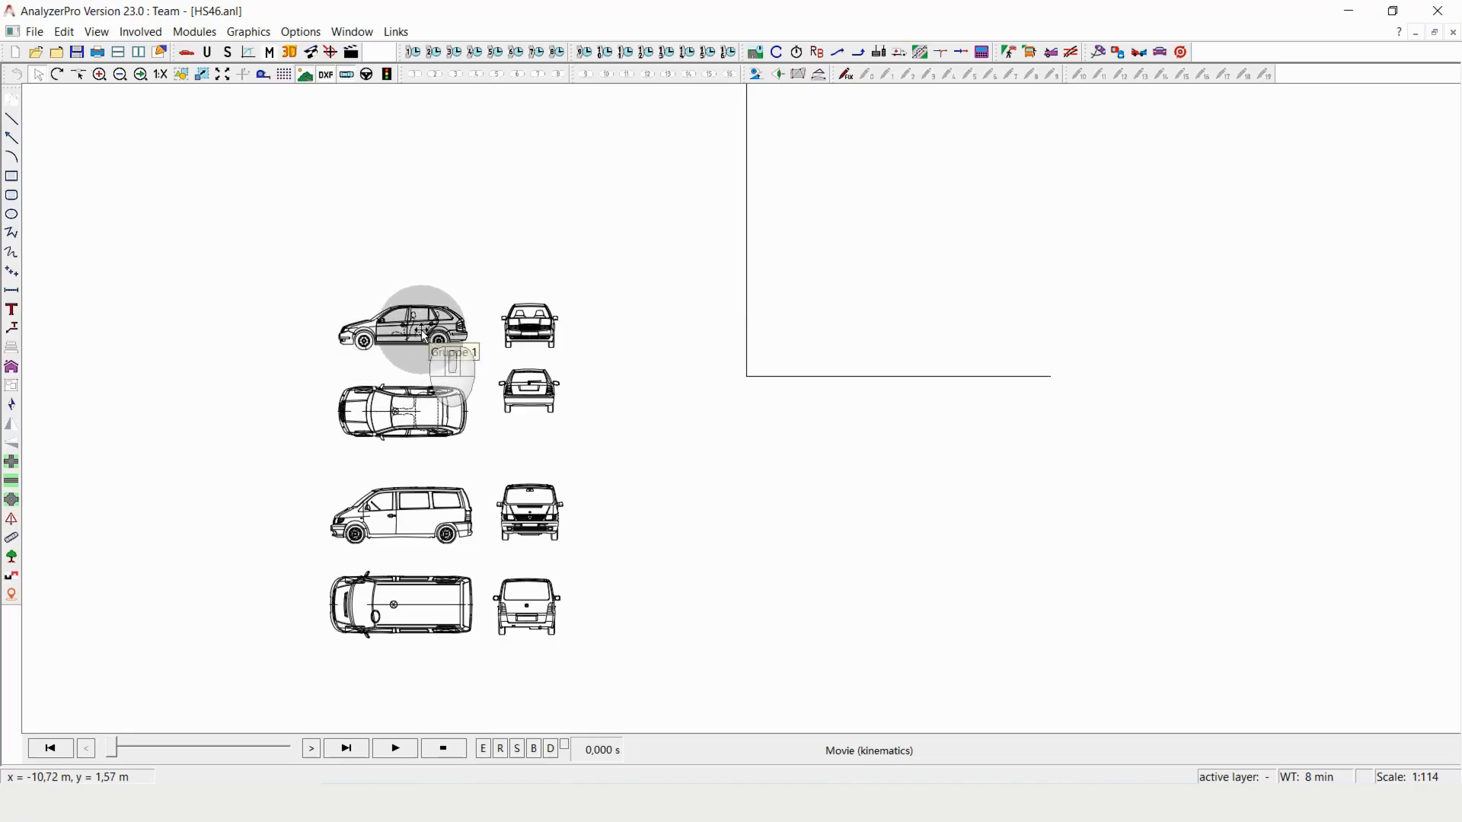
left_click_drag(424, 335, 498, 249)
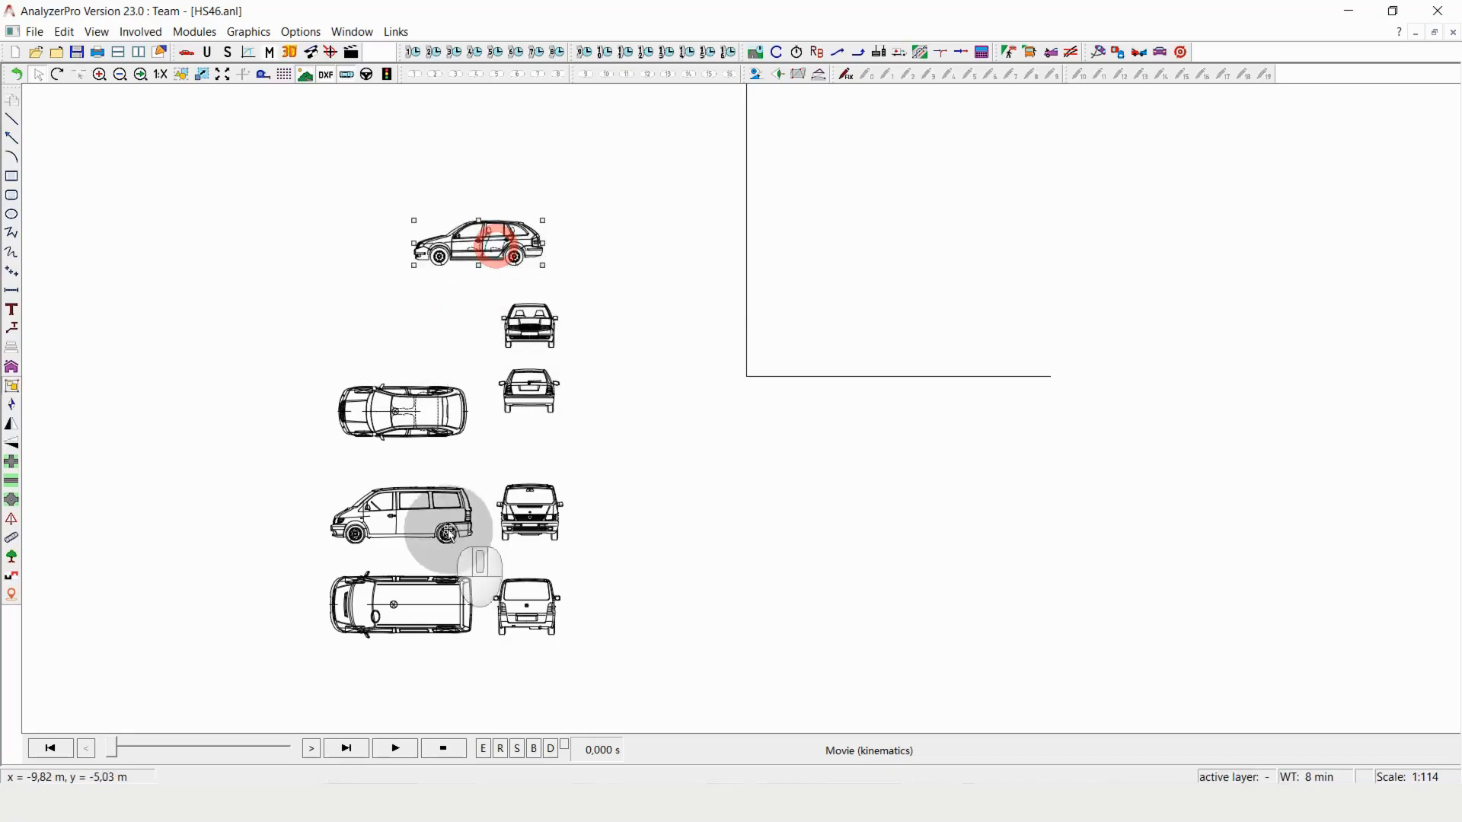
left_click_drag(418, 512, 357, 226)
- Shift the van's side view against the car so its rear bumper slightly overlaps the car's front at equal wheel height
scroll(341, 200, "up", 2)
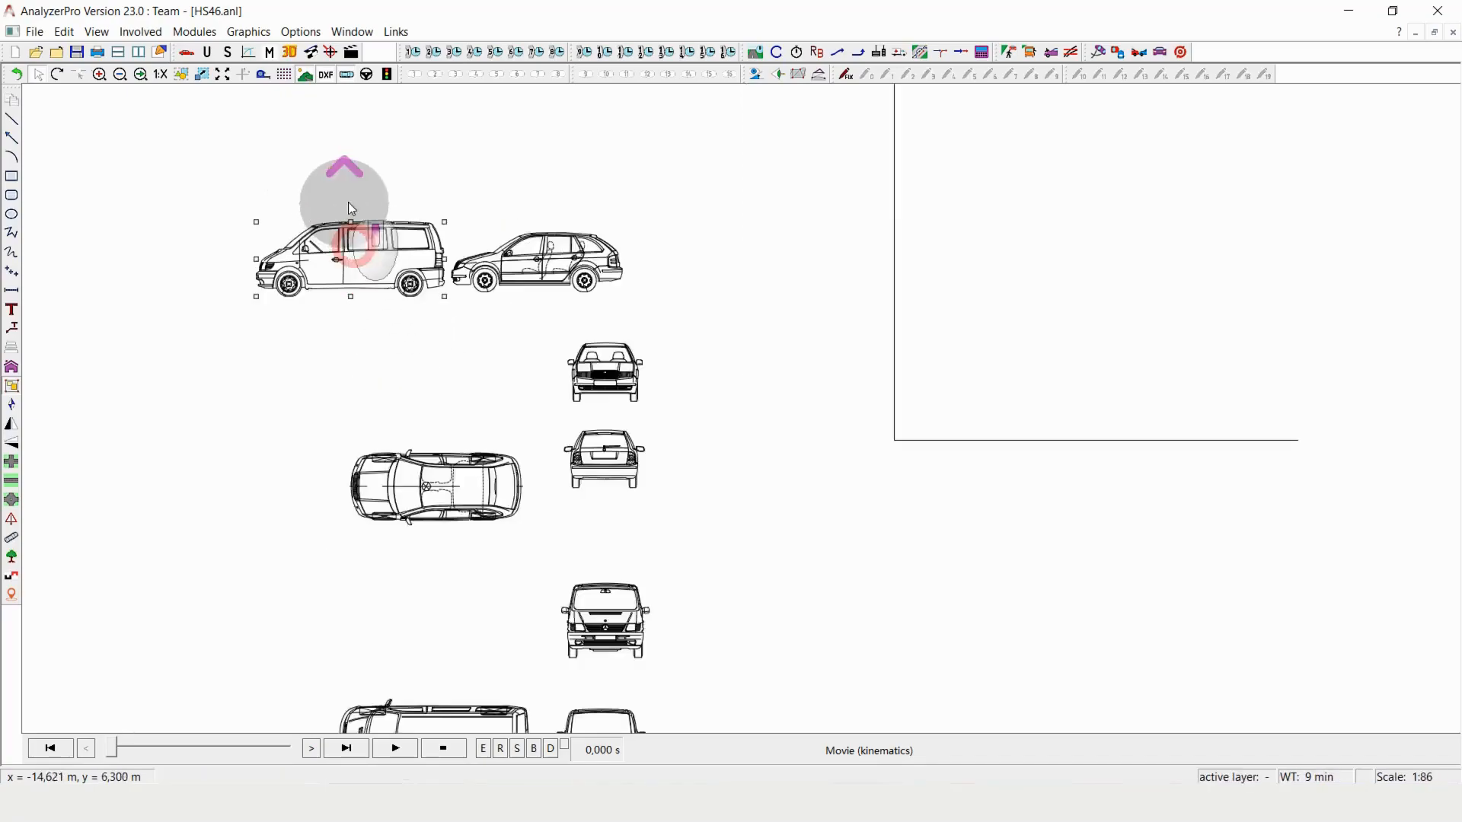
scroll(465, 208, "up", 5)
scroll(476, 259, "up", 2)
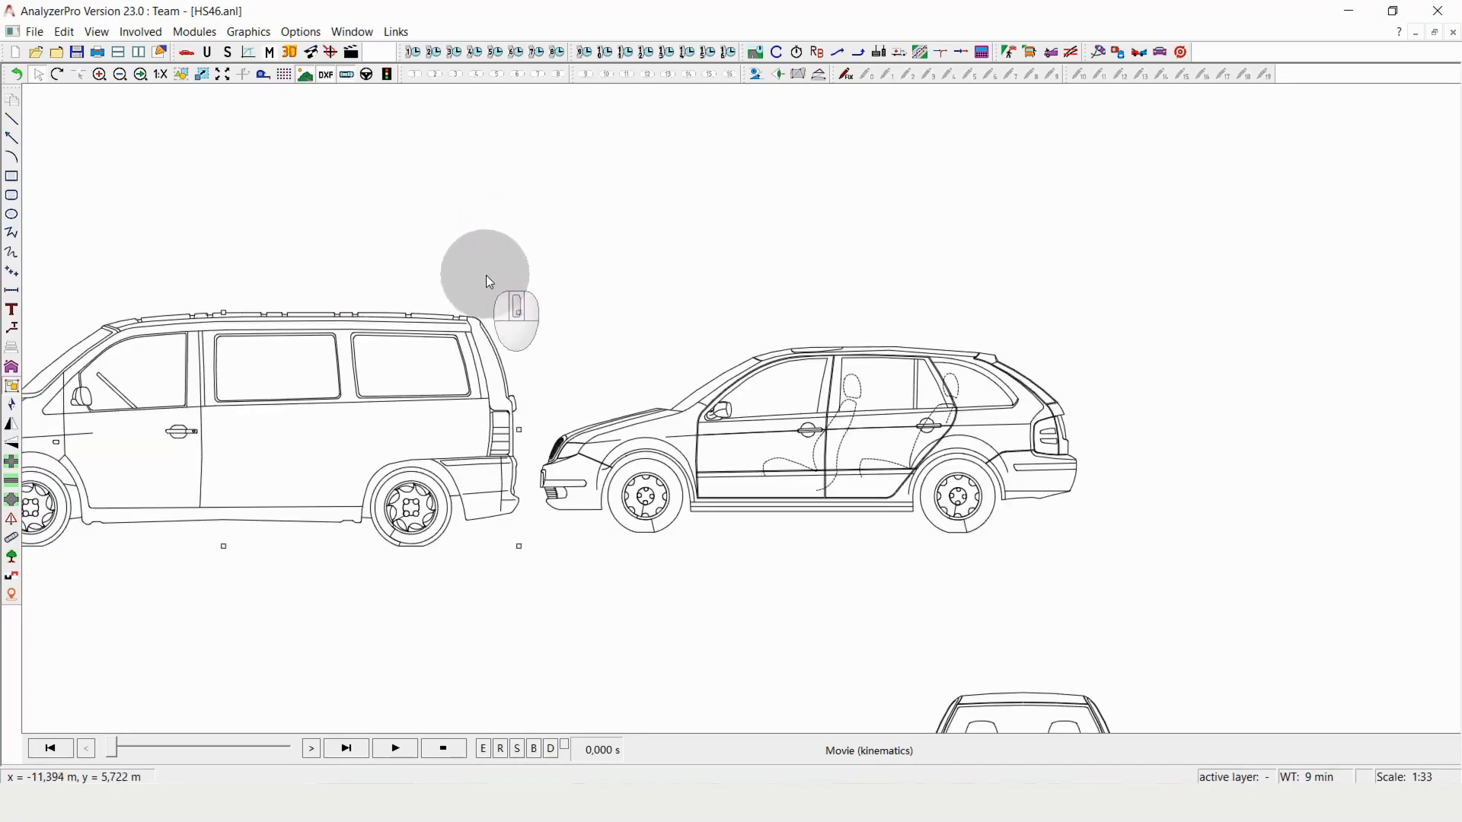
left_click_drag(378, 418, 429, 415)
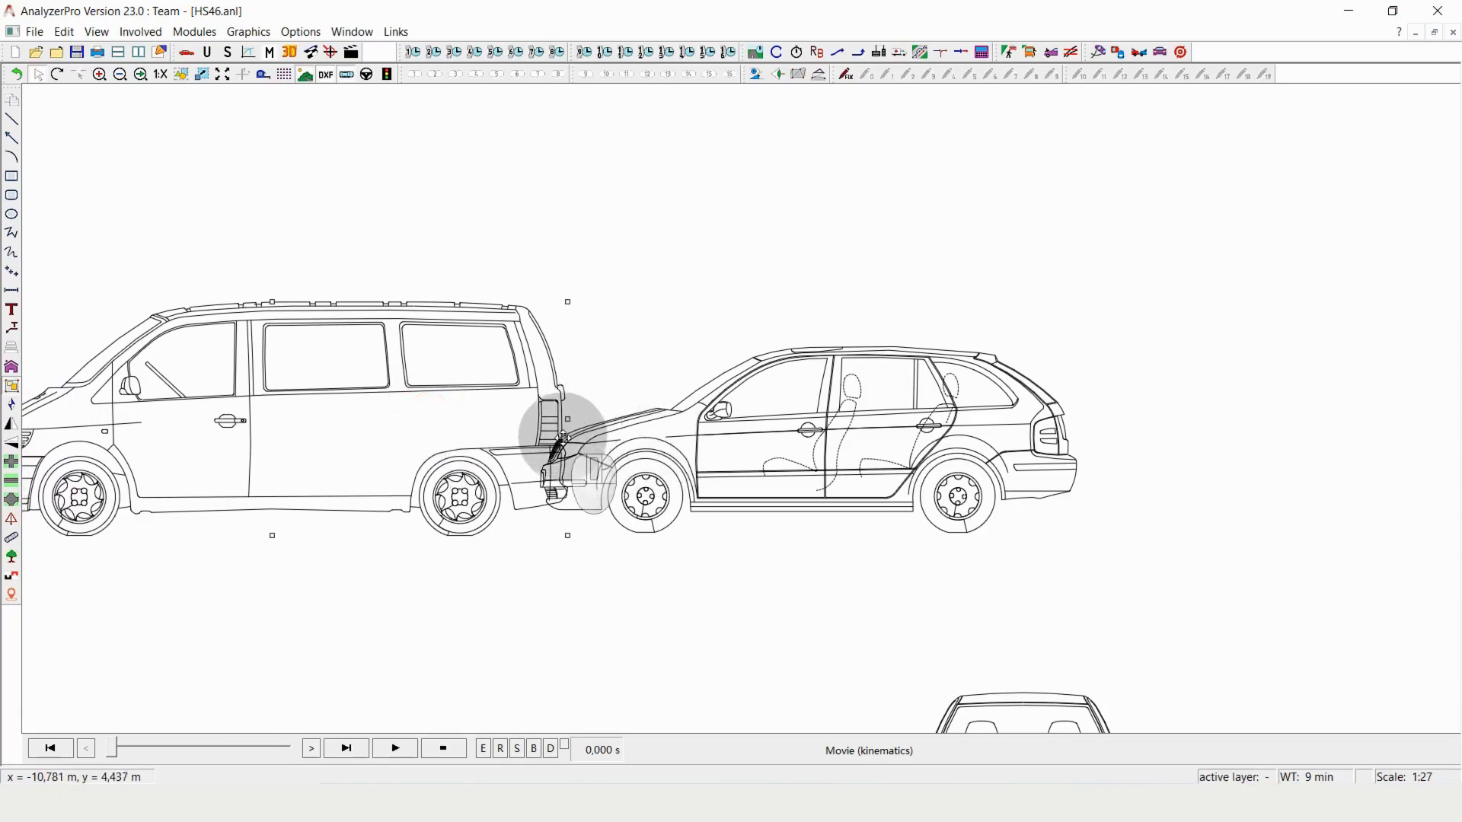
left_click(668, 333)
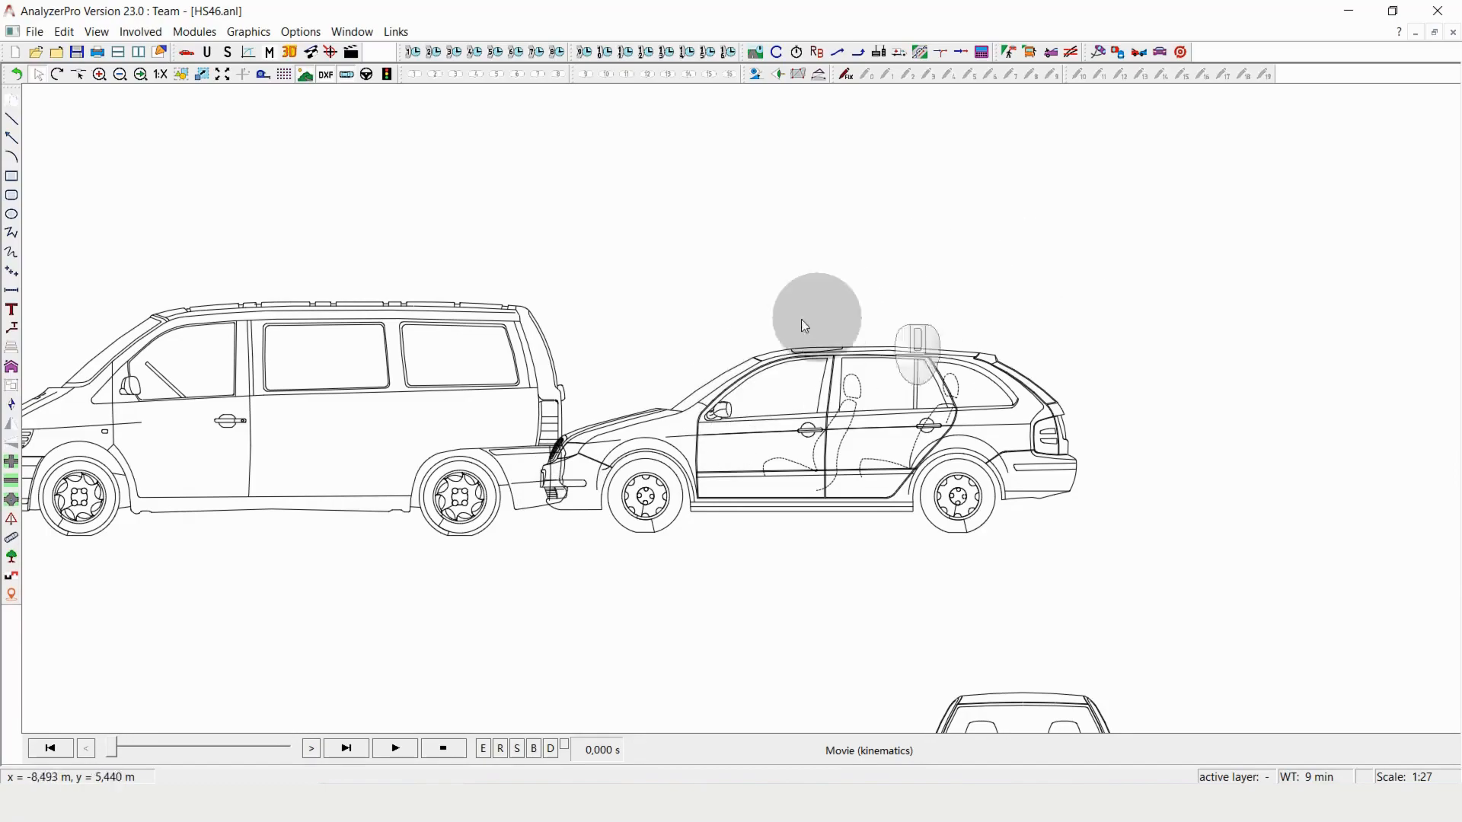
- Open the Serial Collision calculation and set vehicle 2's front impact and post-impact decelerations to 7,1 m/s²
left_click(302, 72)
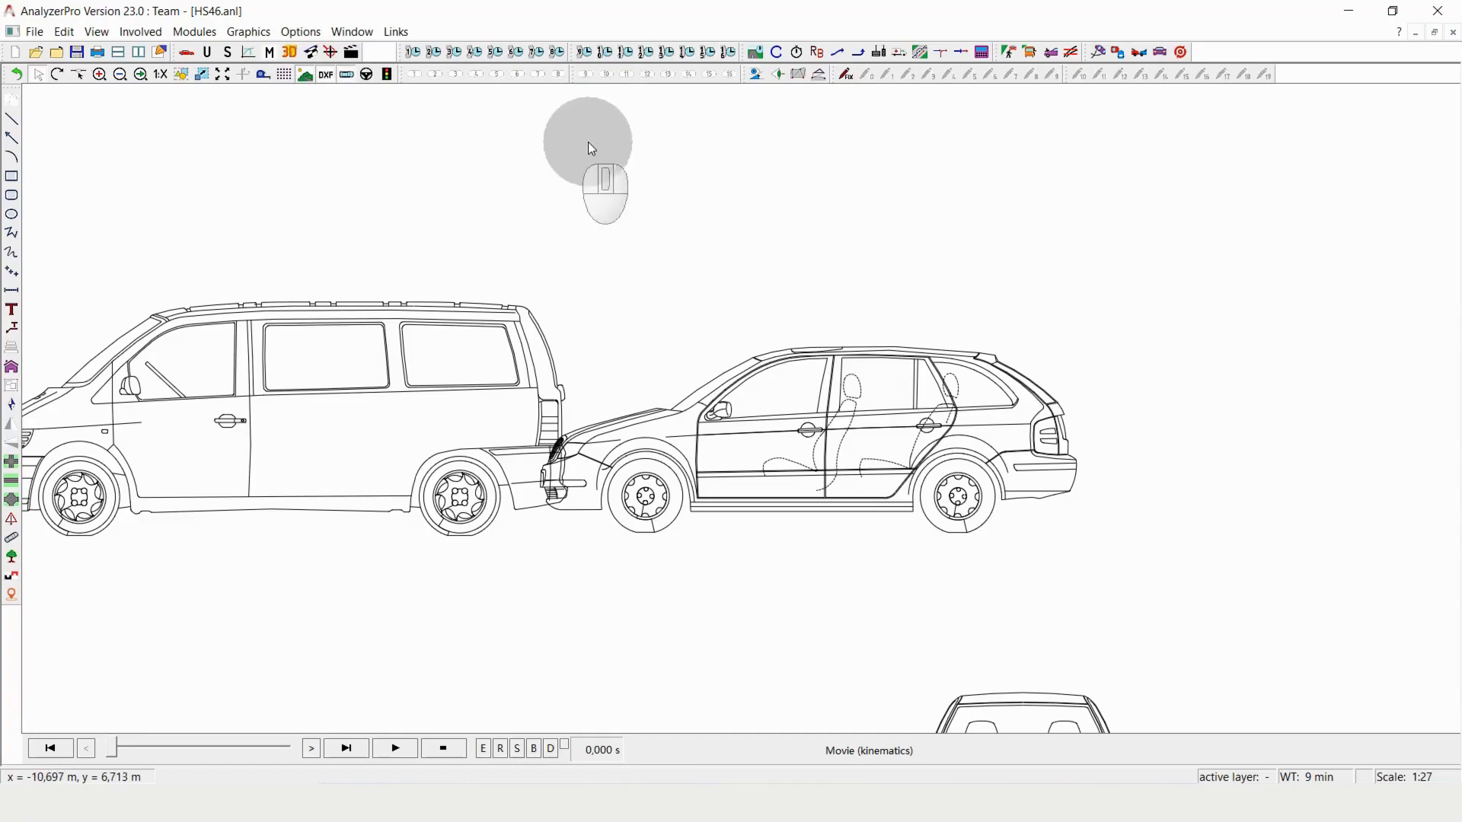
left_click(1128, 50)
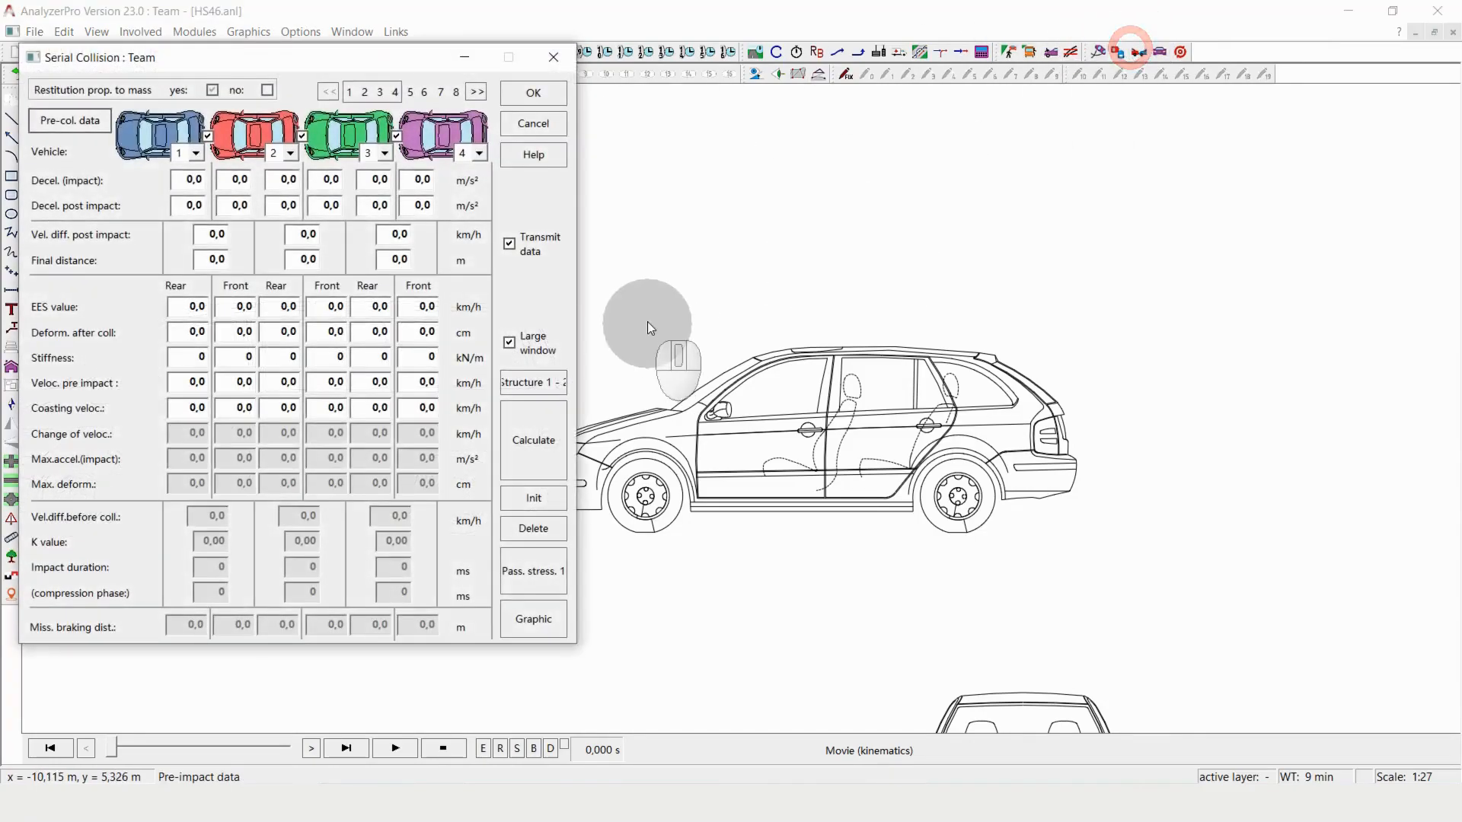
left_click_drag(186, 62, 378, 127)
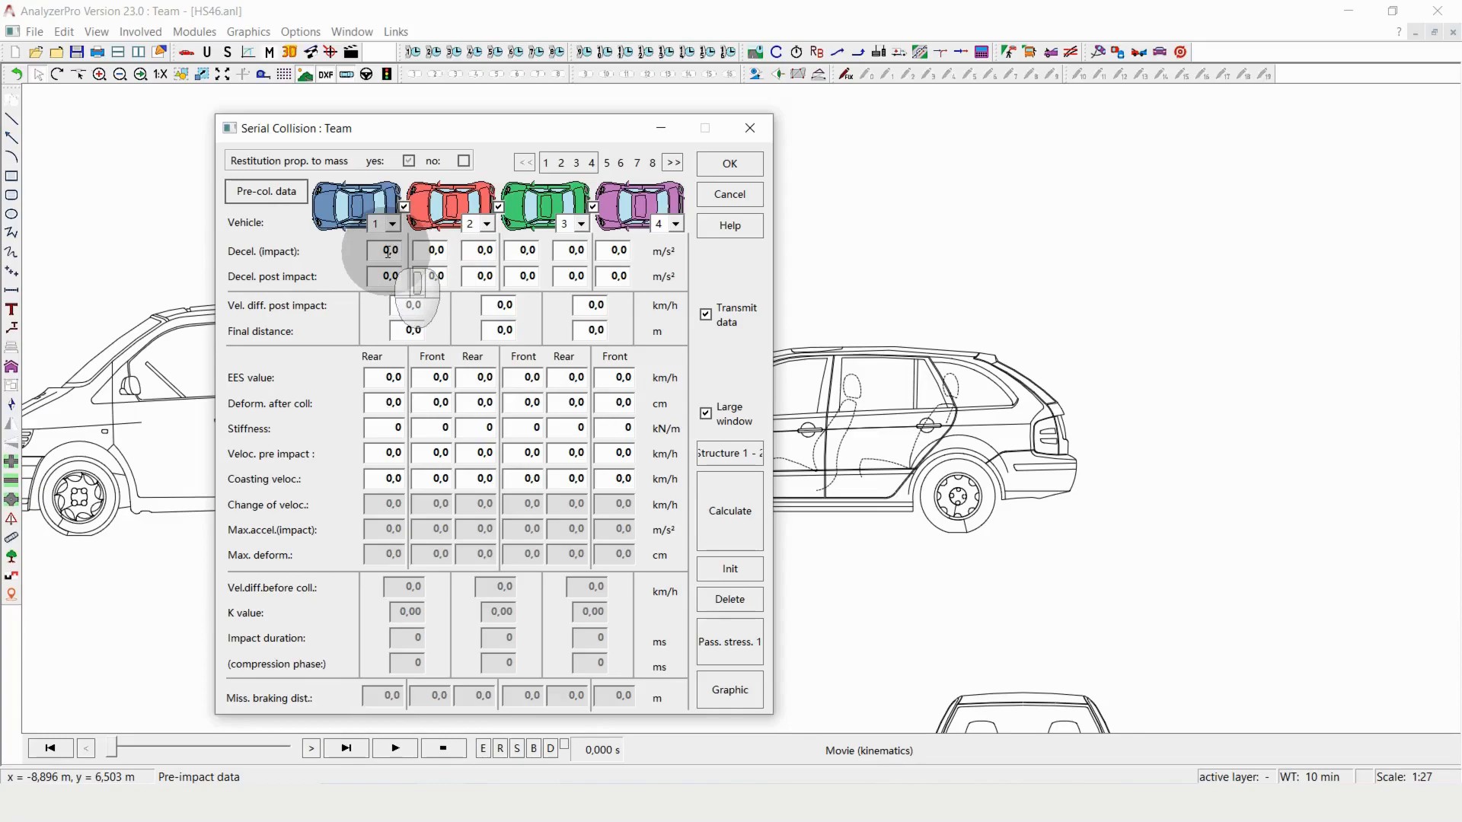
left_click(435, 251)
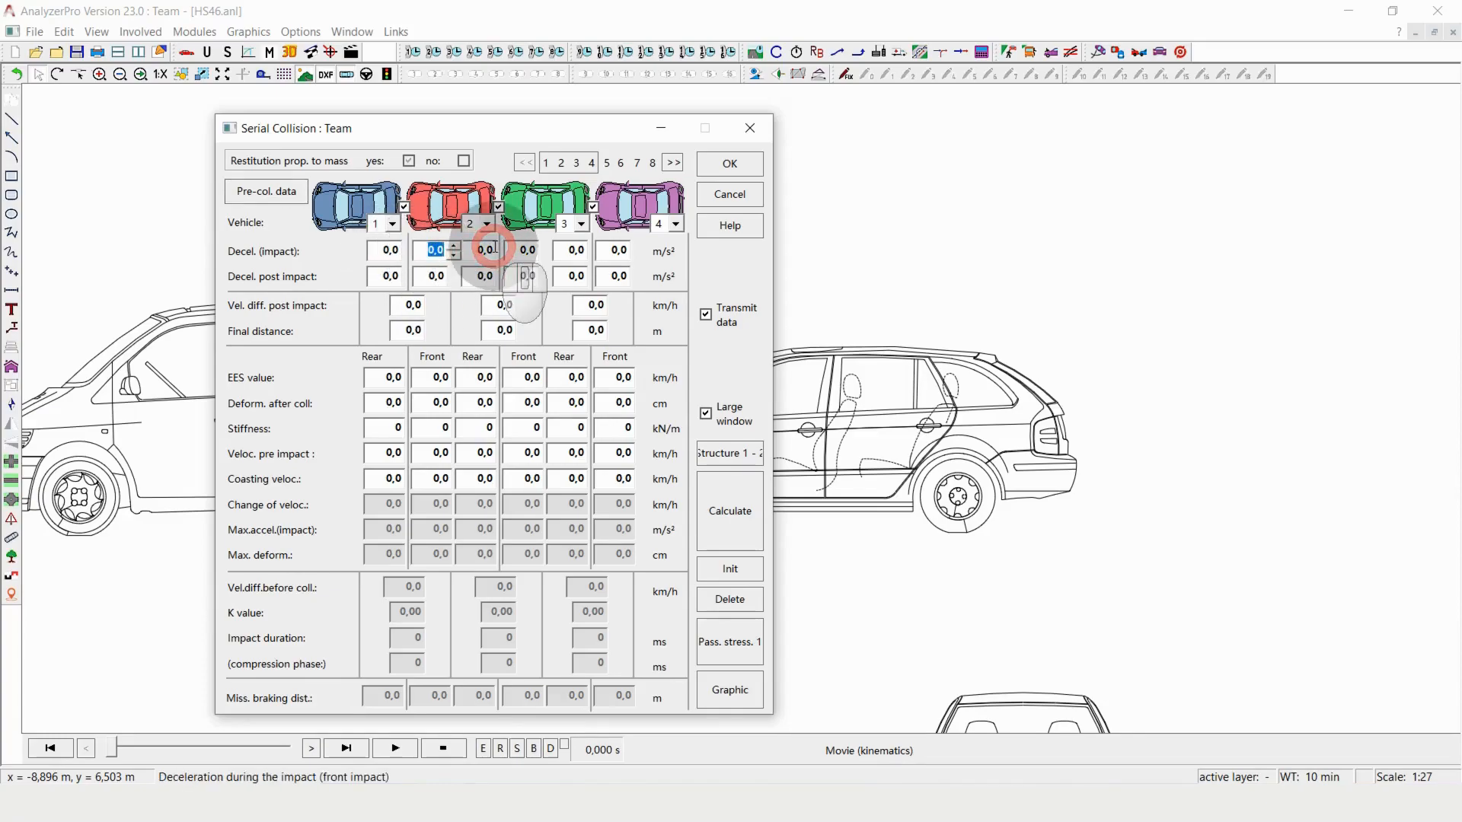
type("7,1")
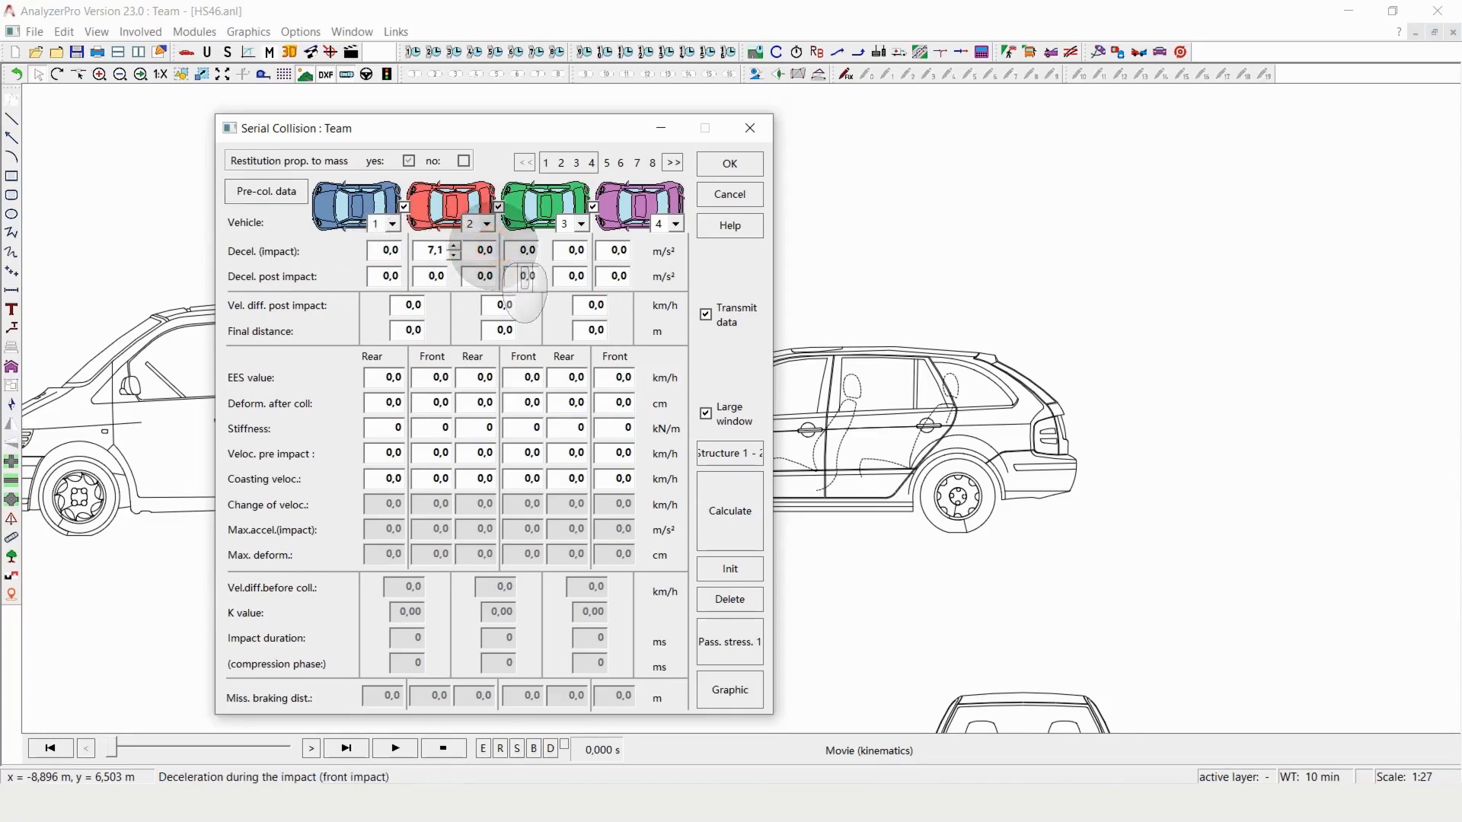
left_click(424, 276)
left_click_drag(424, 277, 472, 269)
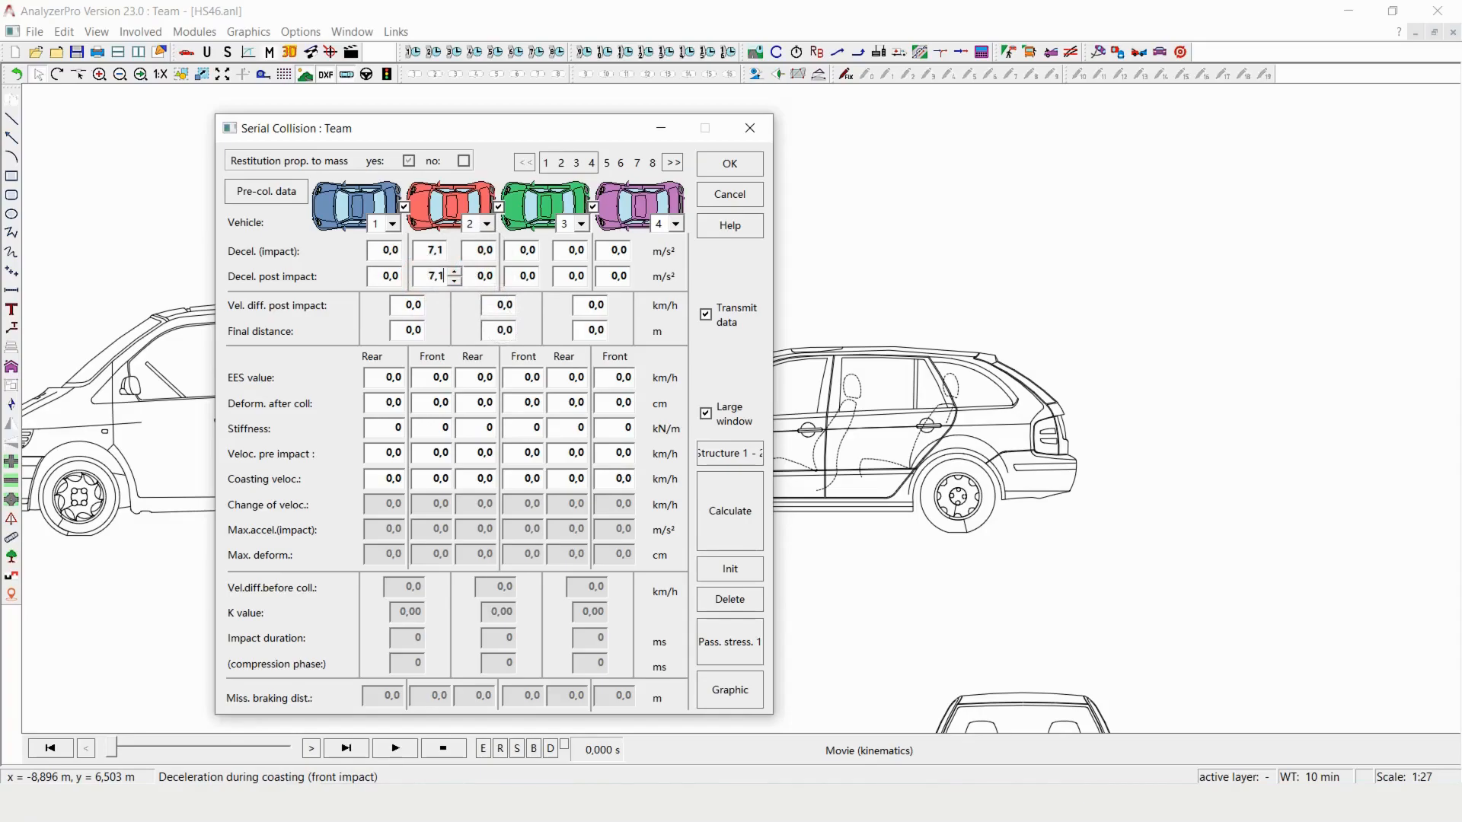
- Set vehicle 1's rear impact and post-impact decelerations to 0,5 m/s²
left_click(380, 251)
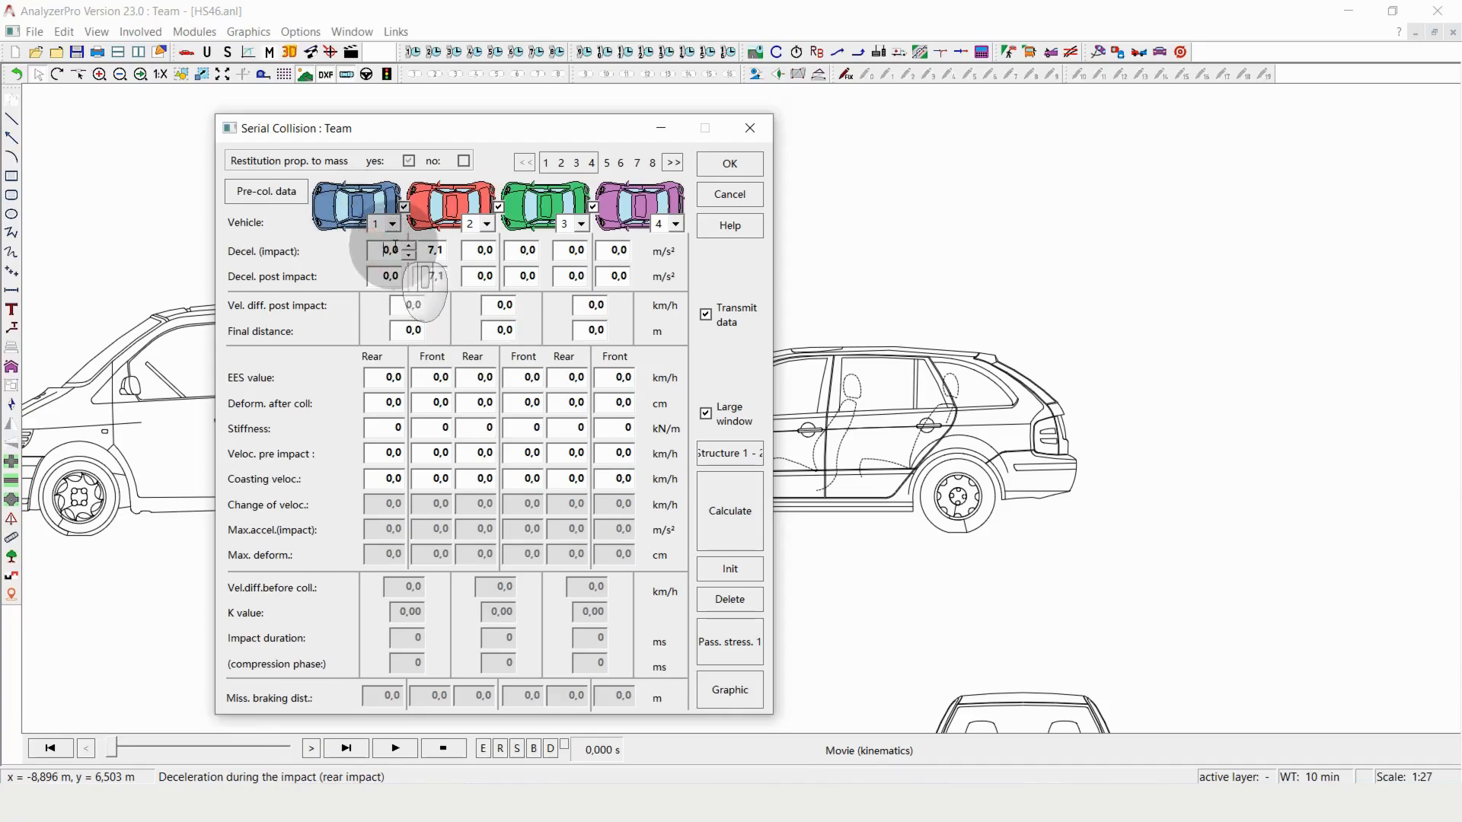
left_click_drag(395, 246, 430, 248)
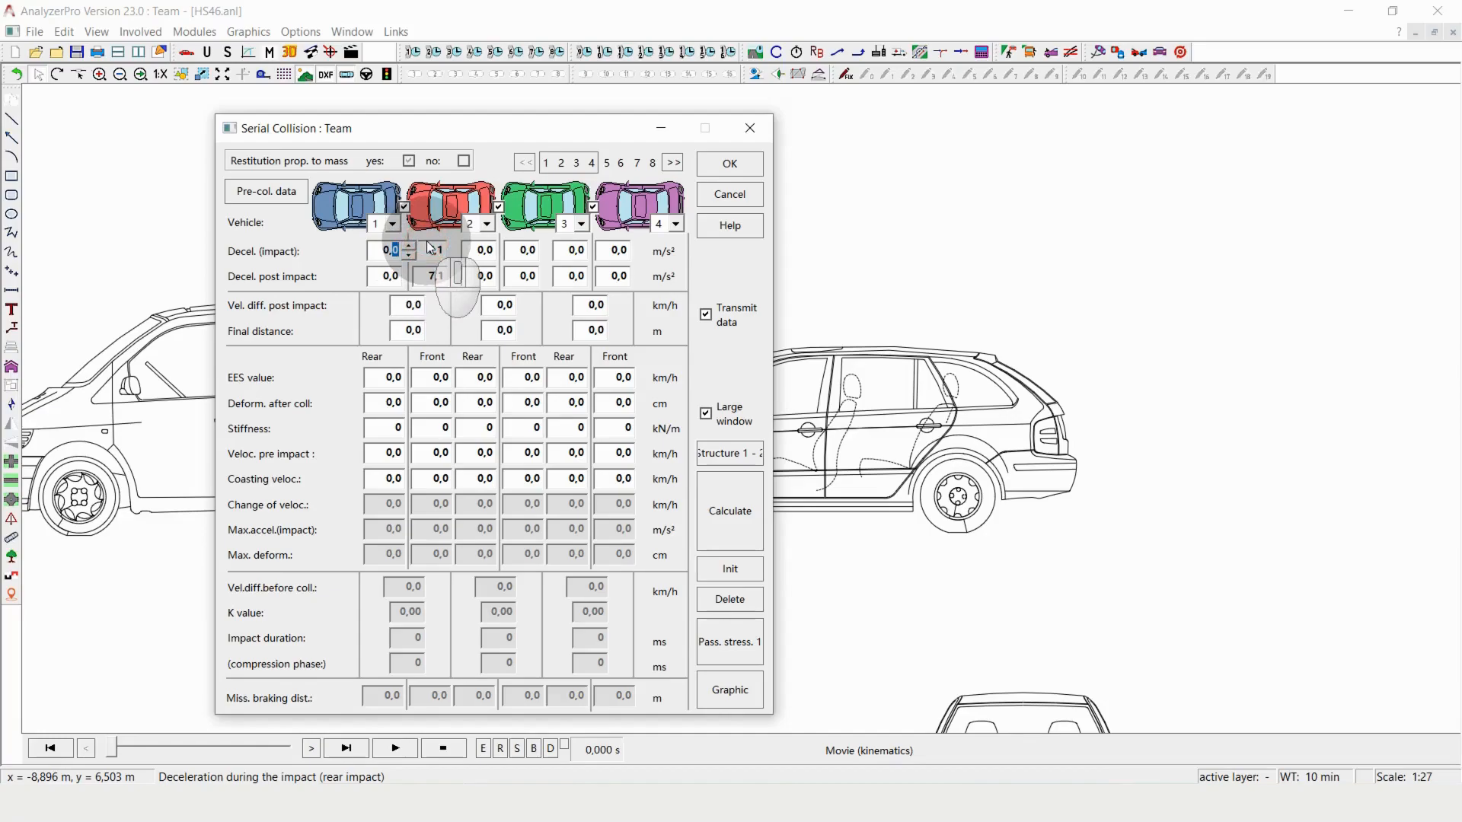
type("5")
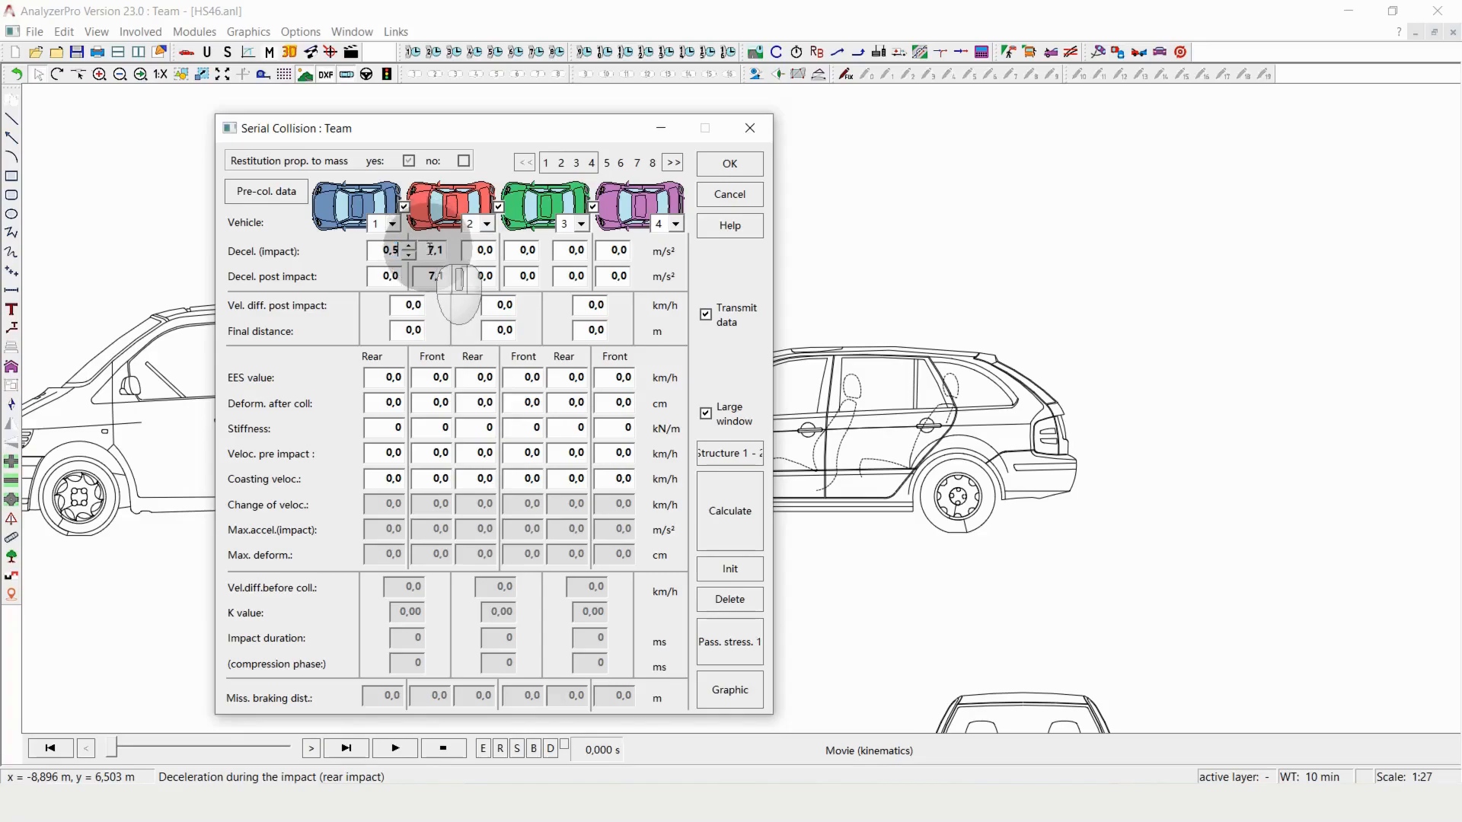
left_click(391, 275)
left_click_drag(392, 275, 396, 274)
type("5")
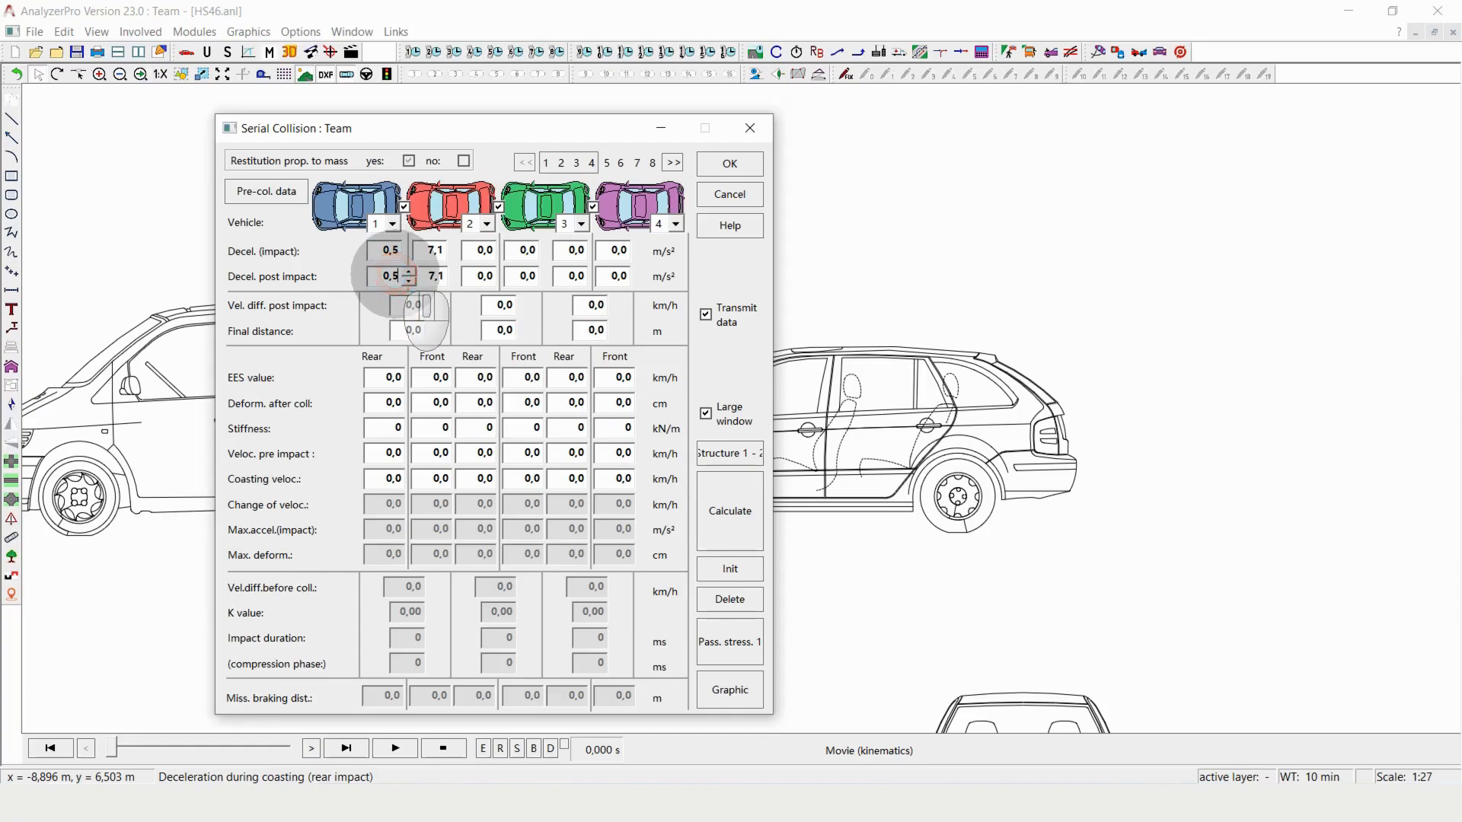
- Set the post-impact velocity difference between vehicles 1 and 2 to 5 km/h and uncover the overlapping vehicles in the drawing
left_click(376, 315)
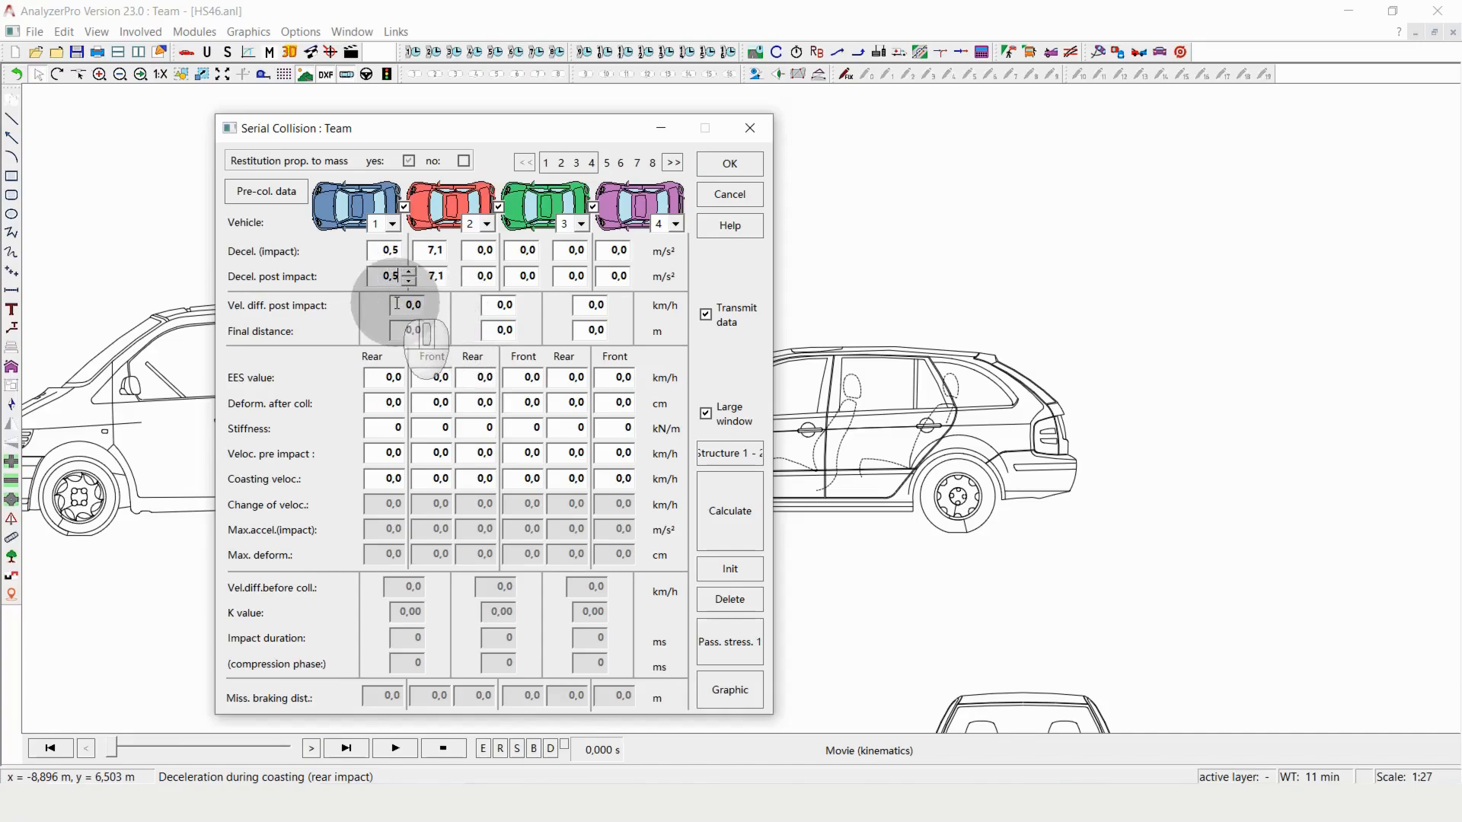
left_click_drag(396, 304, 455, 306)
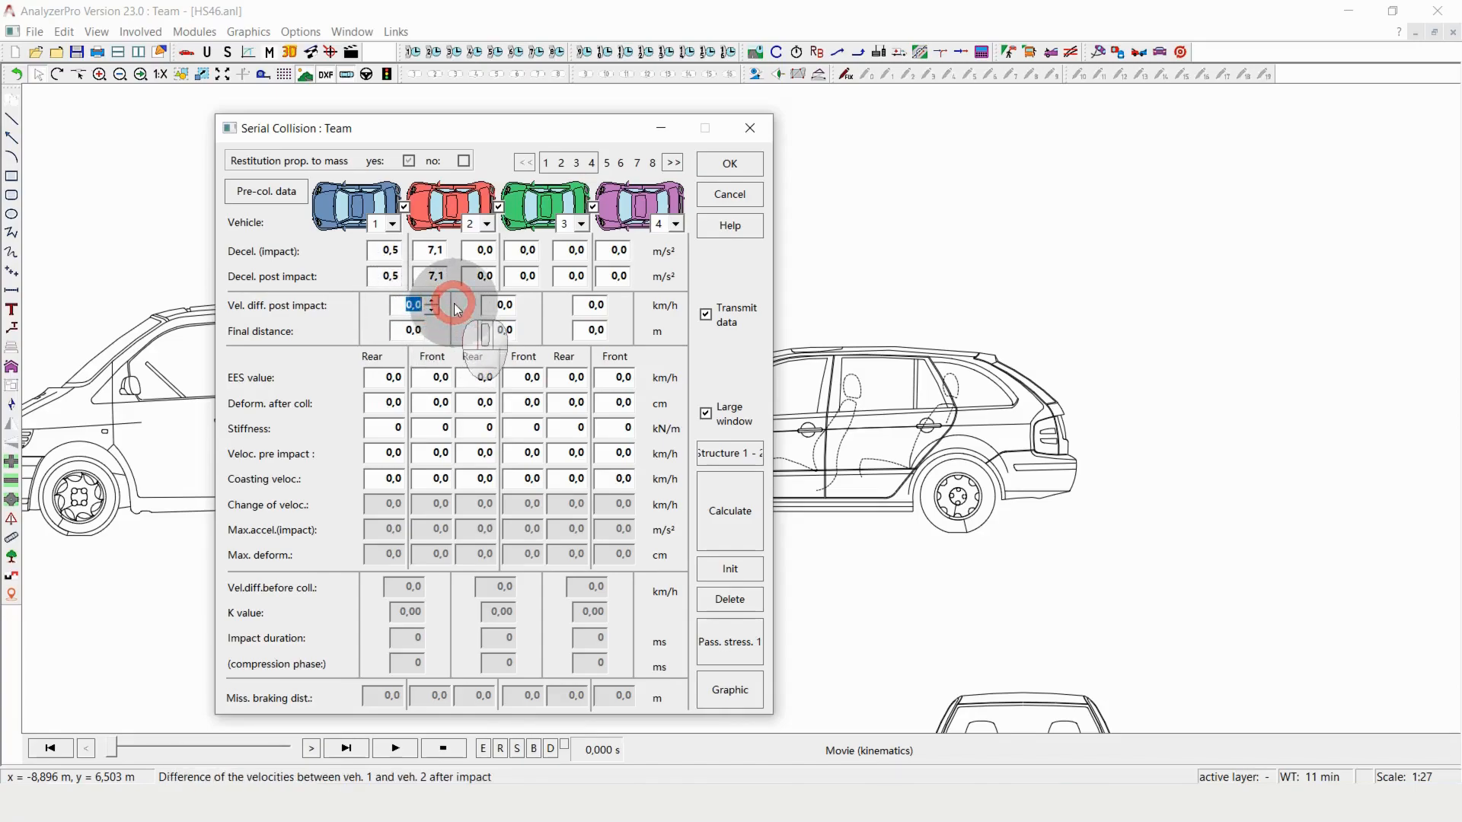
type("5")
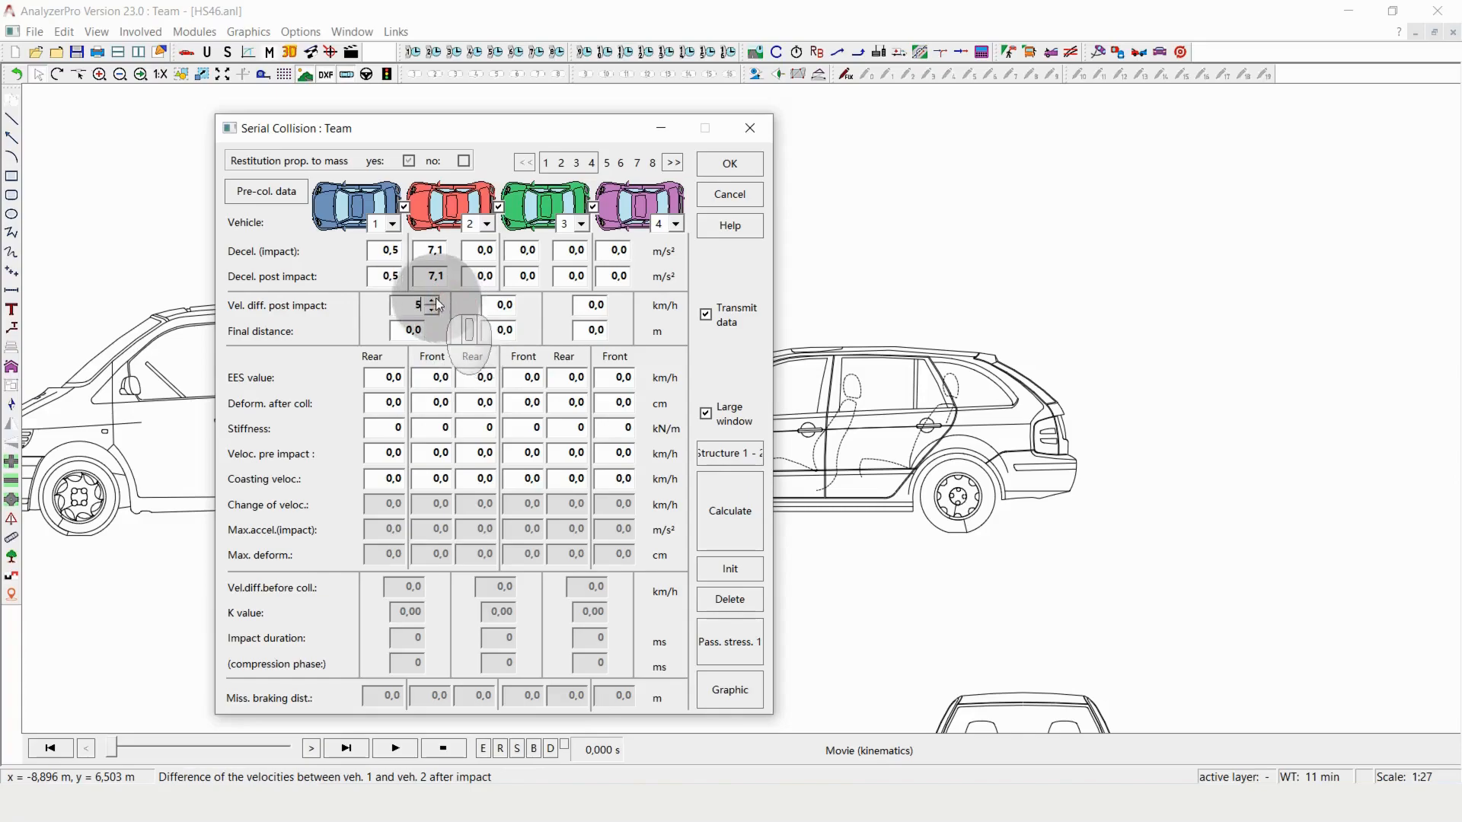
left_click(411, 329)
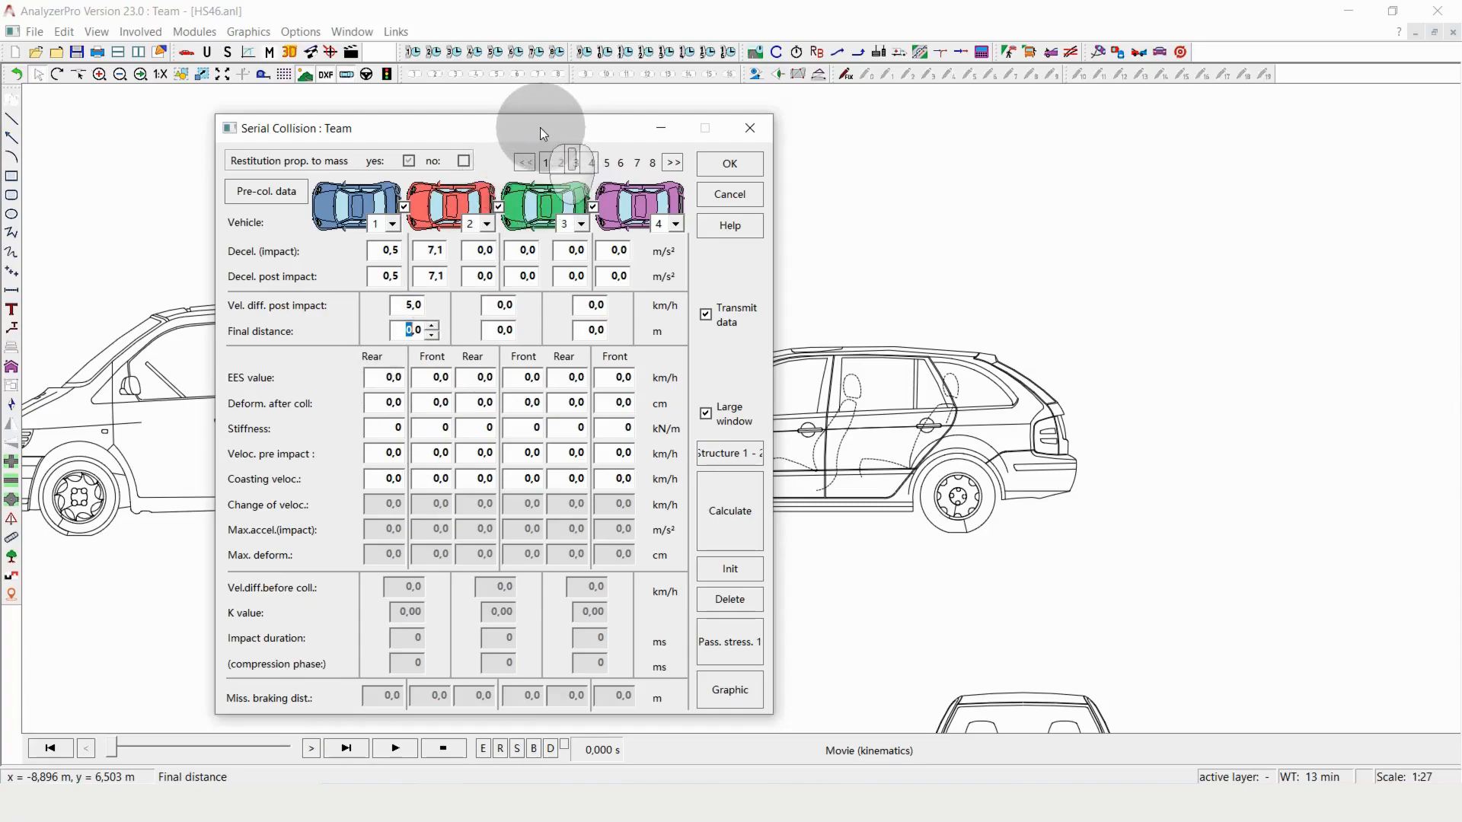
mouse_move(543, 132)
left_mouse_down()
mouse_move(584, 118)
mouse_move(1016, 128)
left_mouse_up()
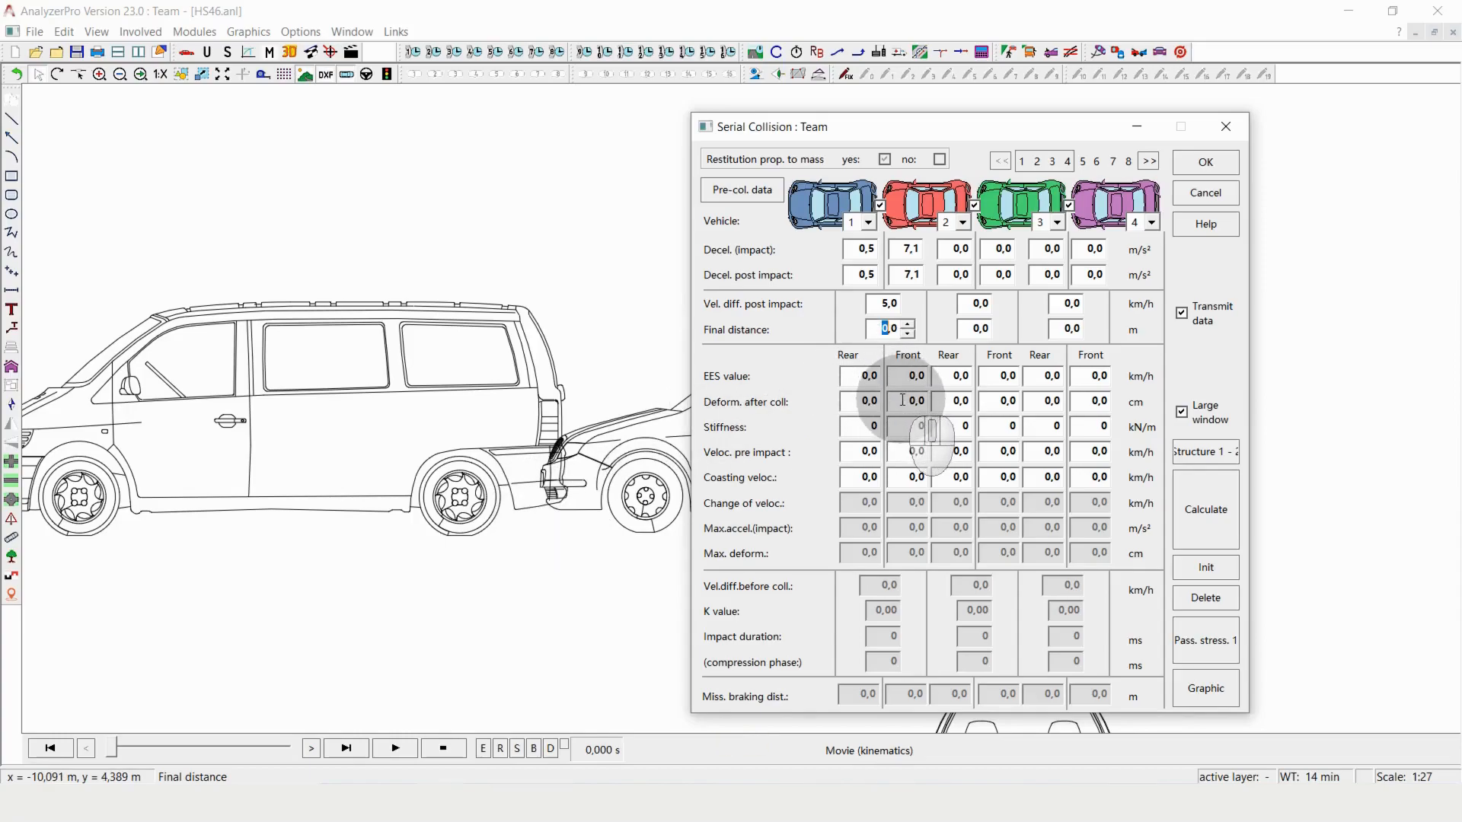
- Consult the damage photos in the HS46 PDF report, and set deformation after collision to 12 cm for vehicle 1's rear and 15 cm for vehicle 2's front
left_click(606, 798)
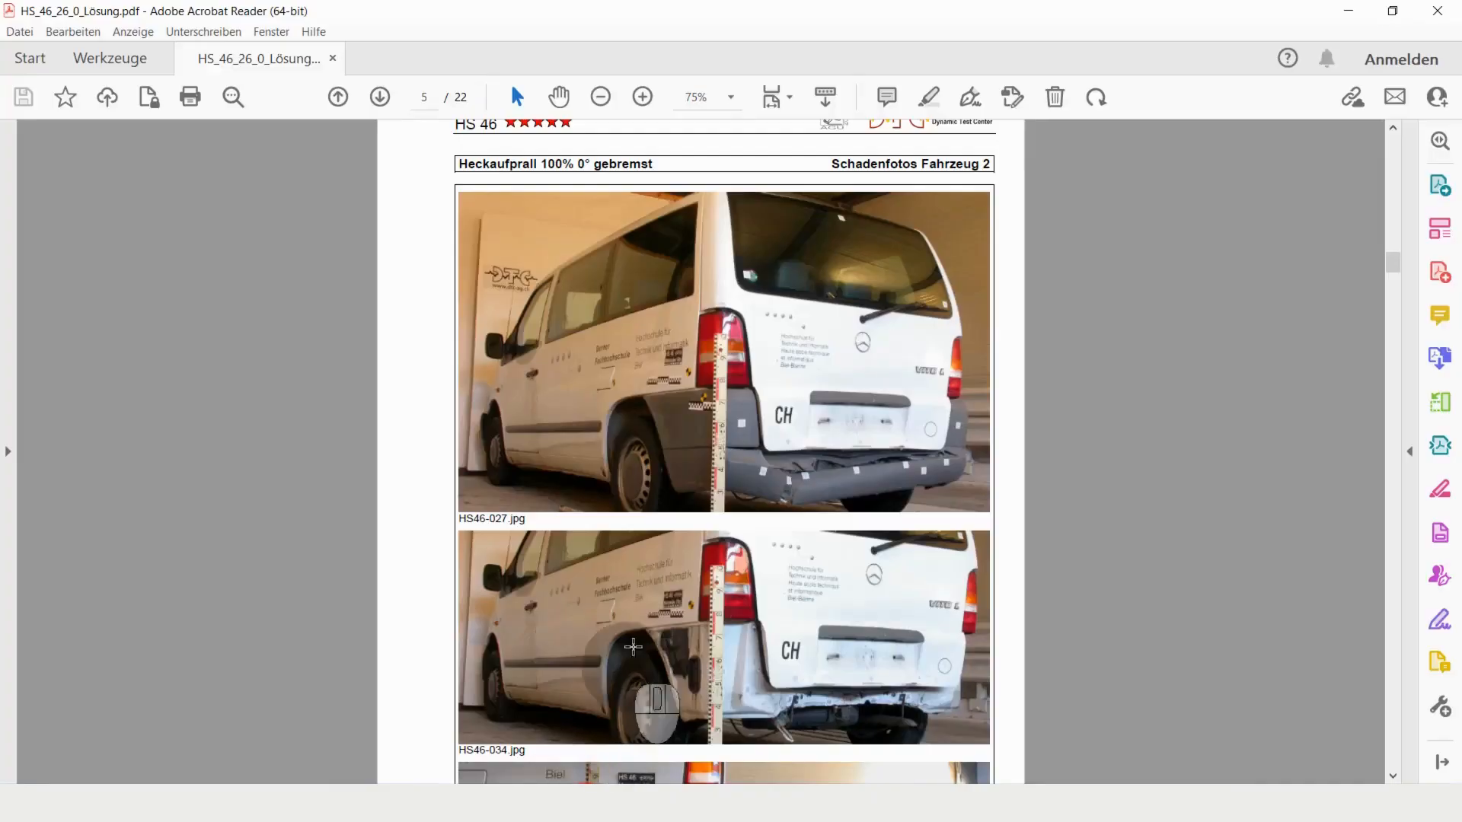
scroll(625, 666, "up", 20)
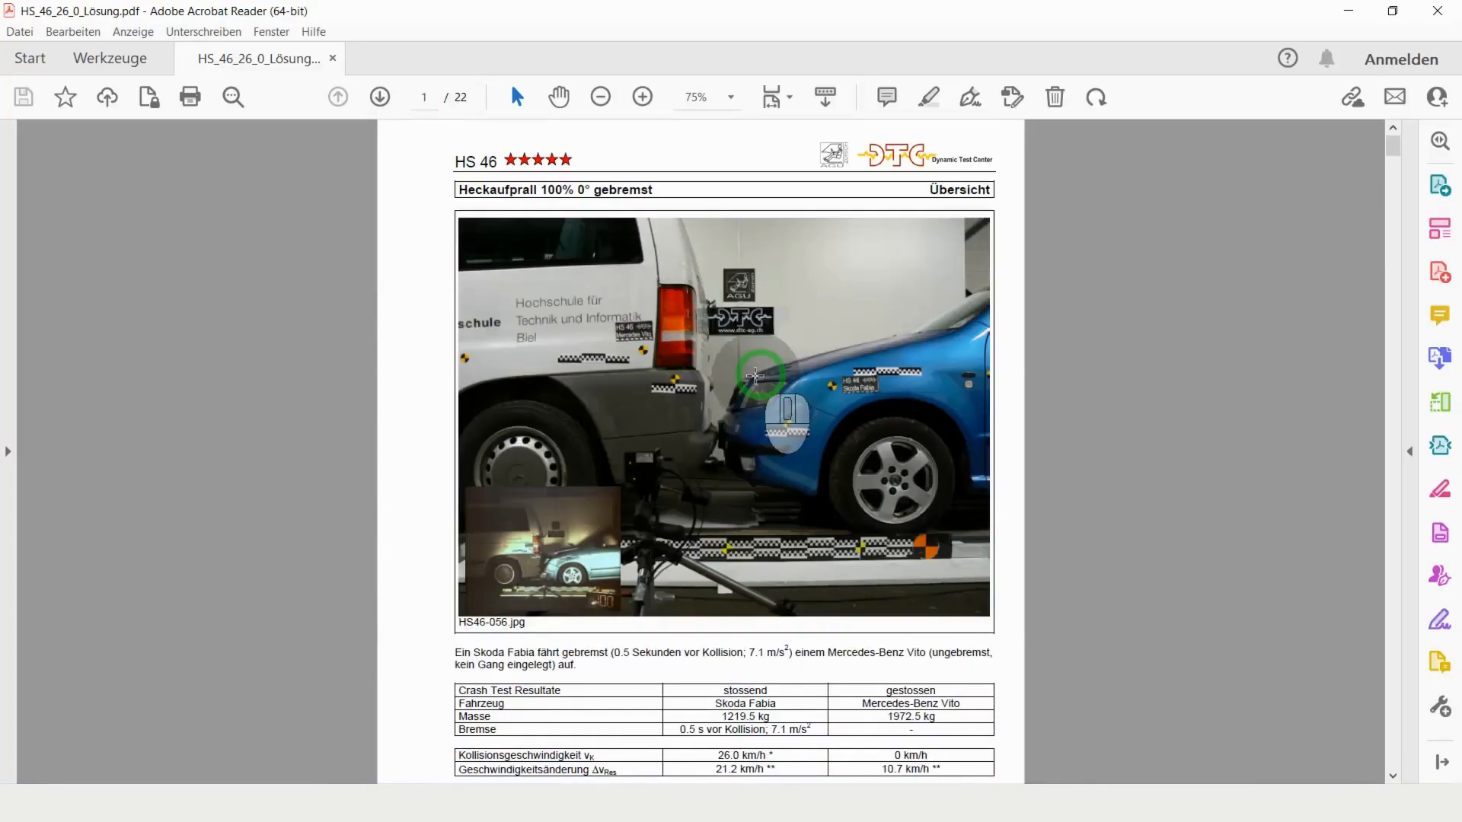
scroll(811, 422, "down", 20)
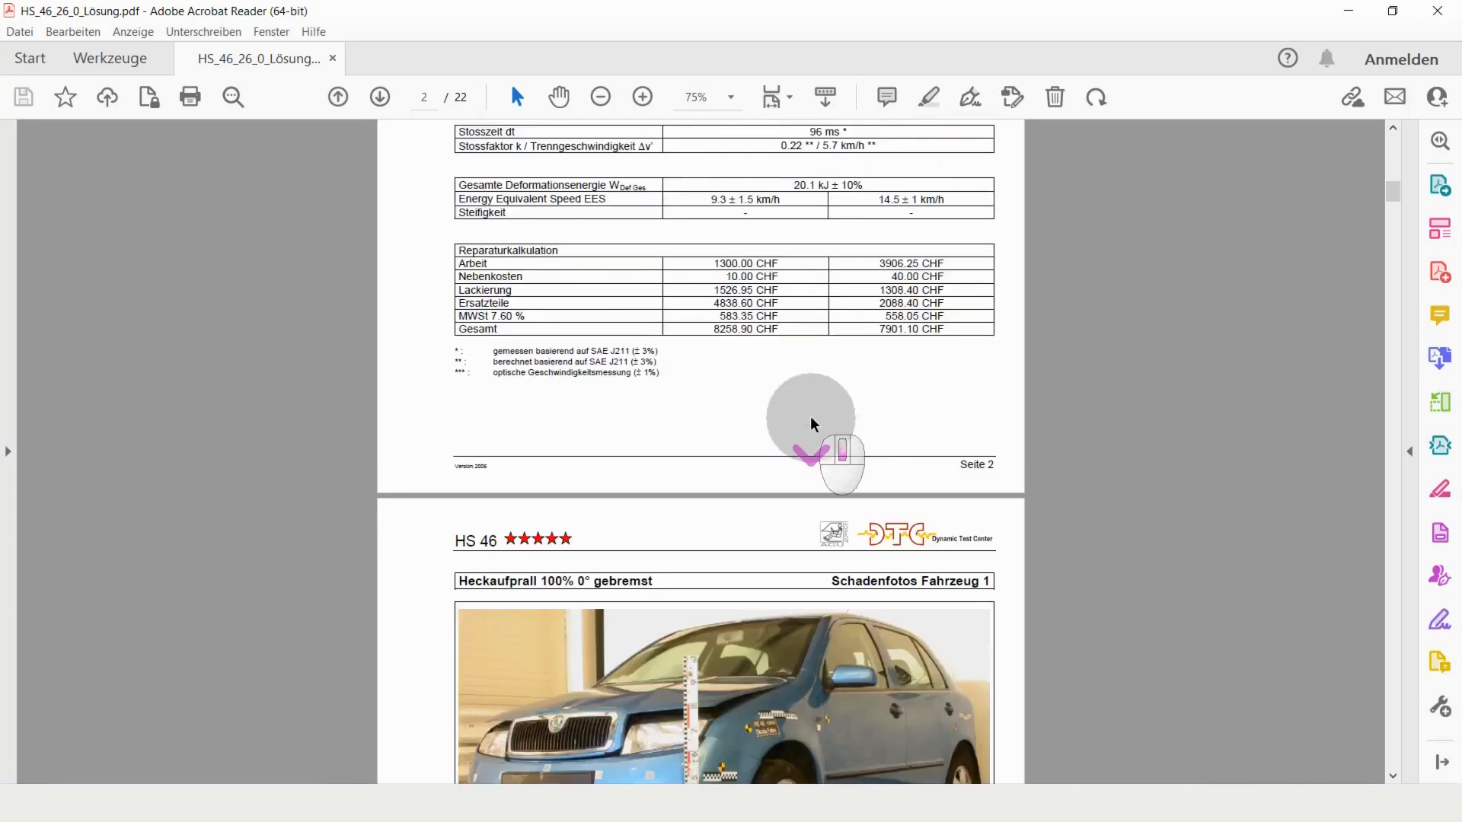
scroll(811, 422, "down", 4)
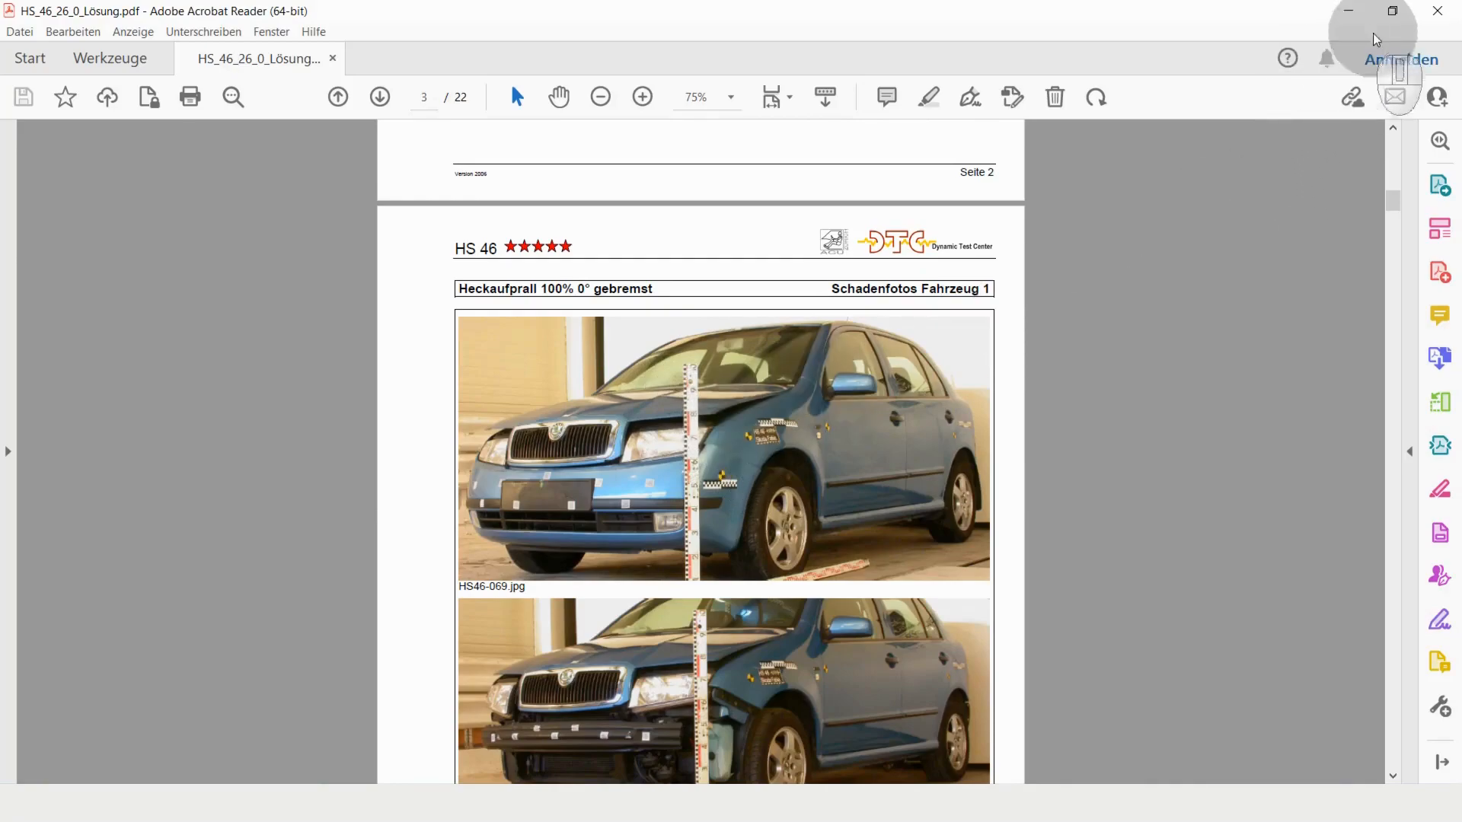
left_click(1349, 11)
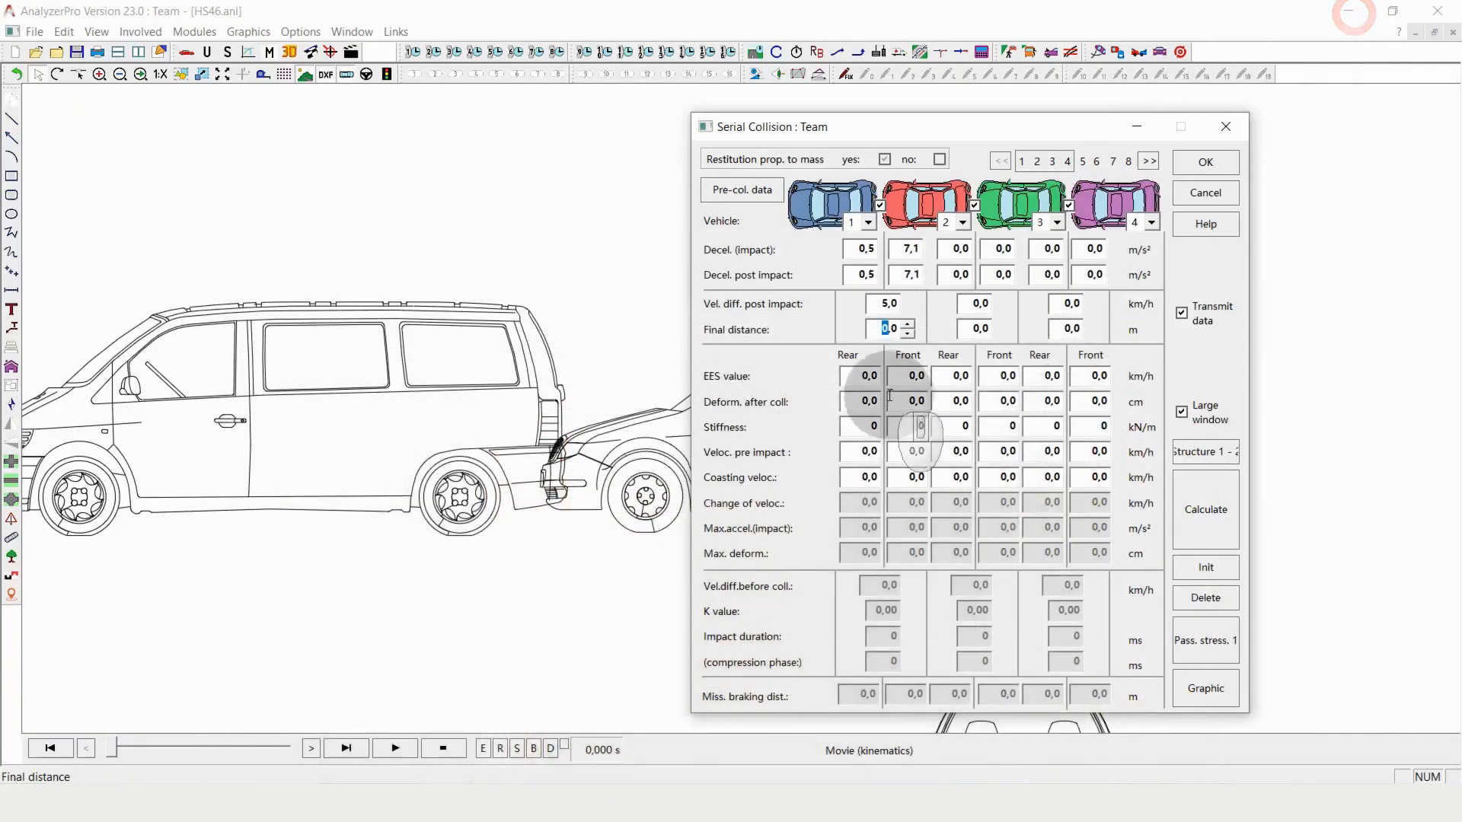
left_click(914, 400)
type("15")
left_click(860, 400)
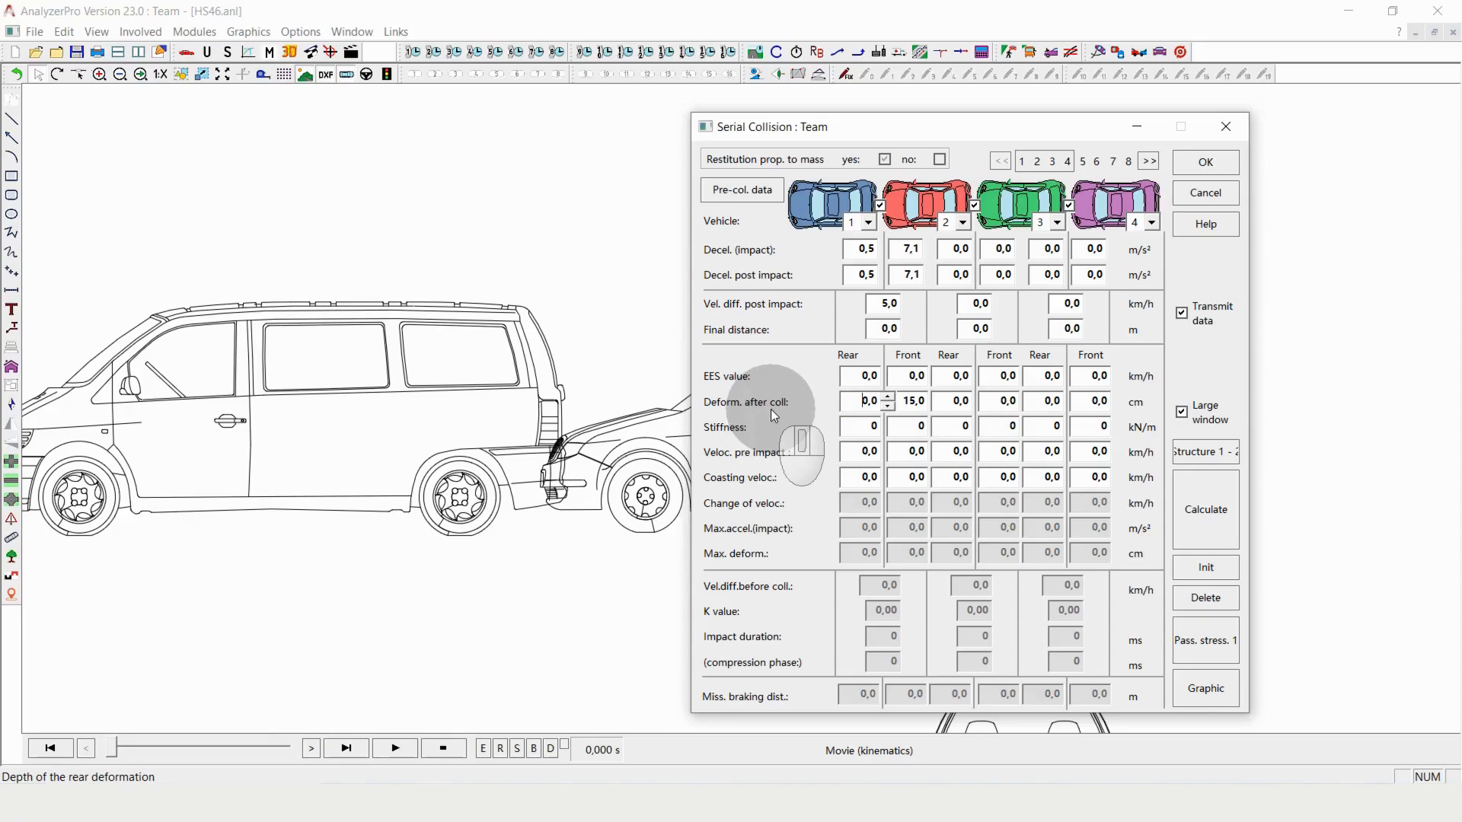
left_click_drag(859, 400, 977, 388)
type("12")
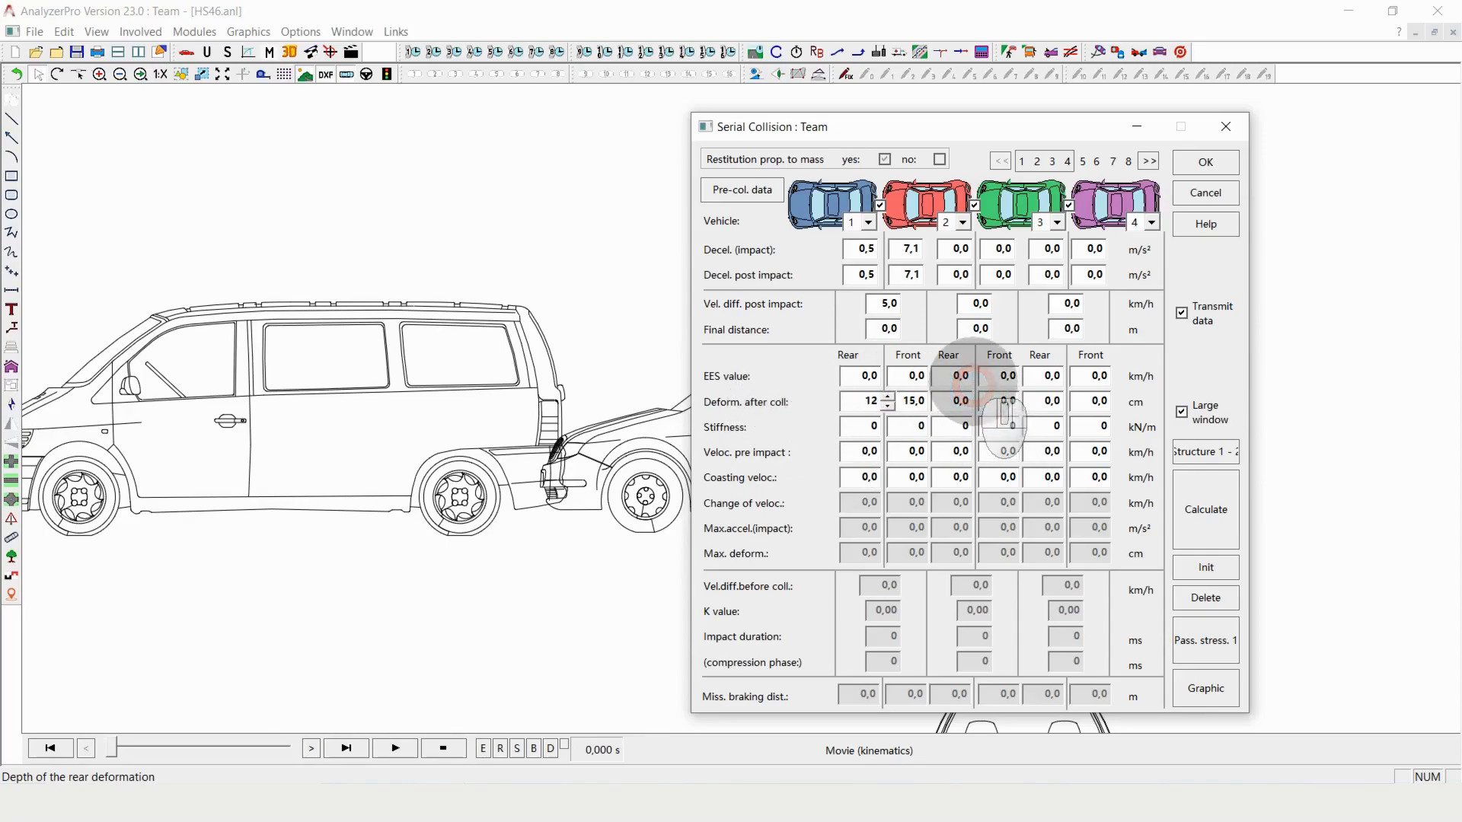
- Set vehicle 2's front stiffness to 700 kN/m and calculate the serial collision
left_click(895, 428)
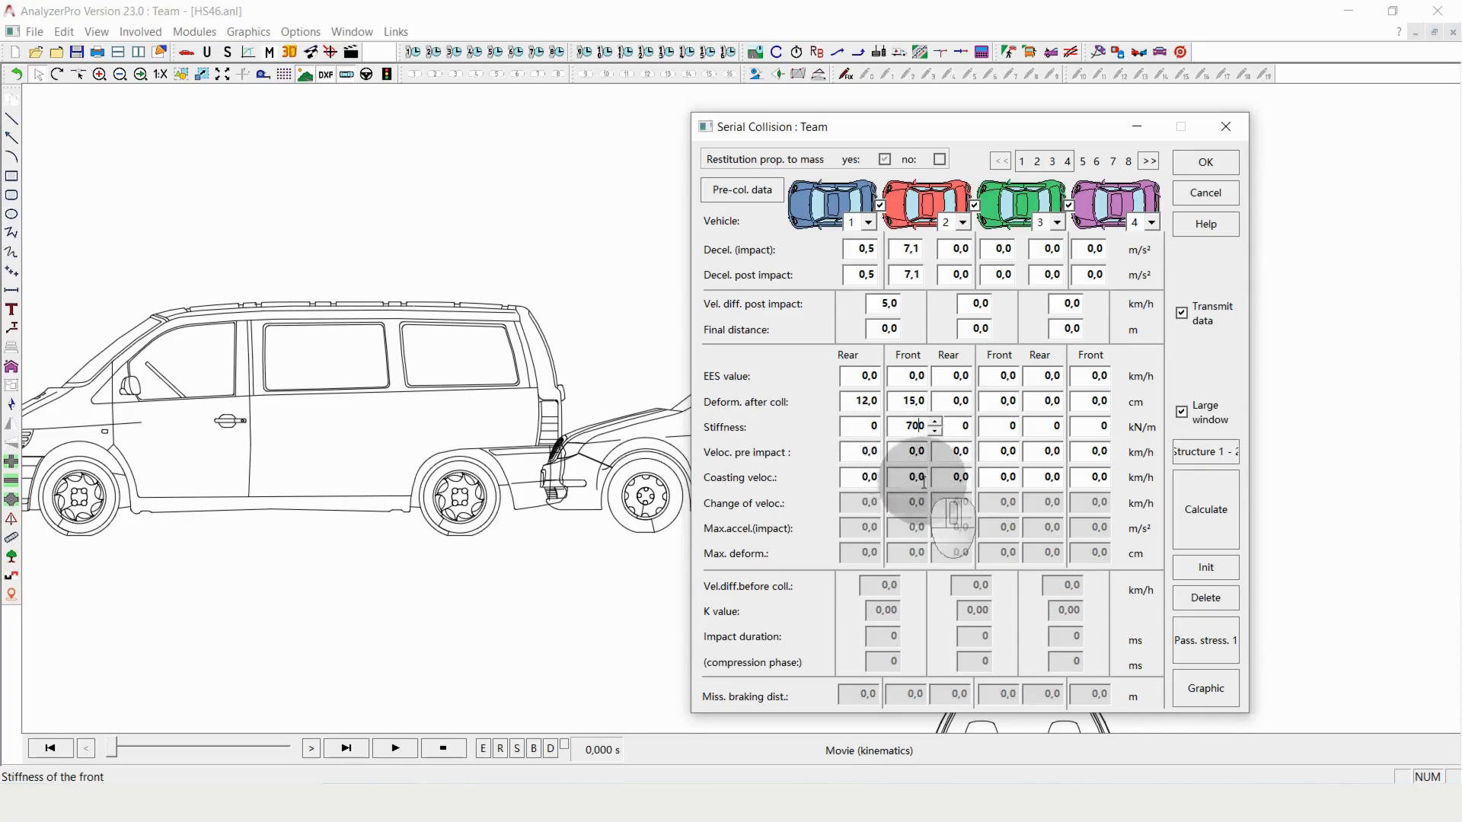
left_click(889, 450)
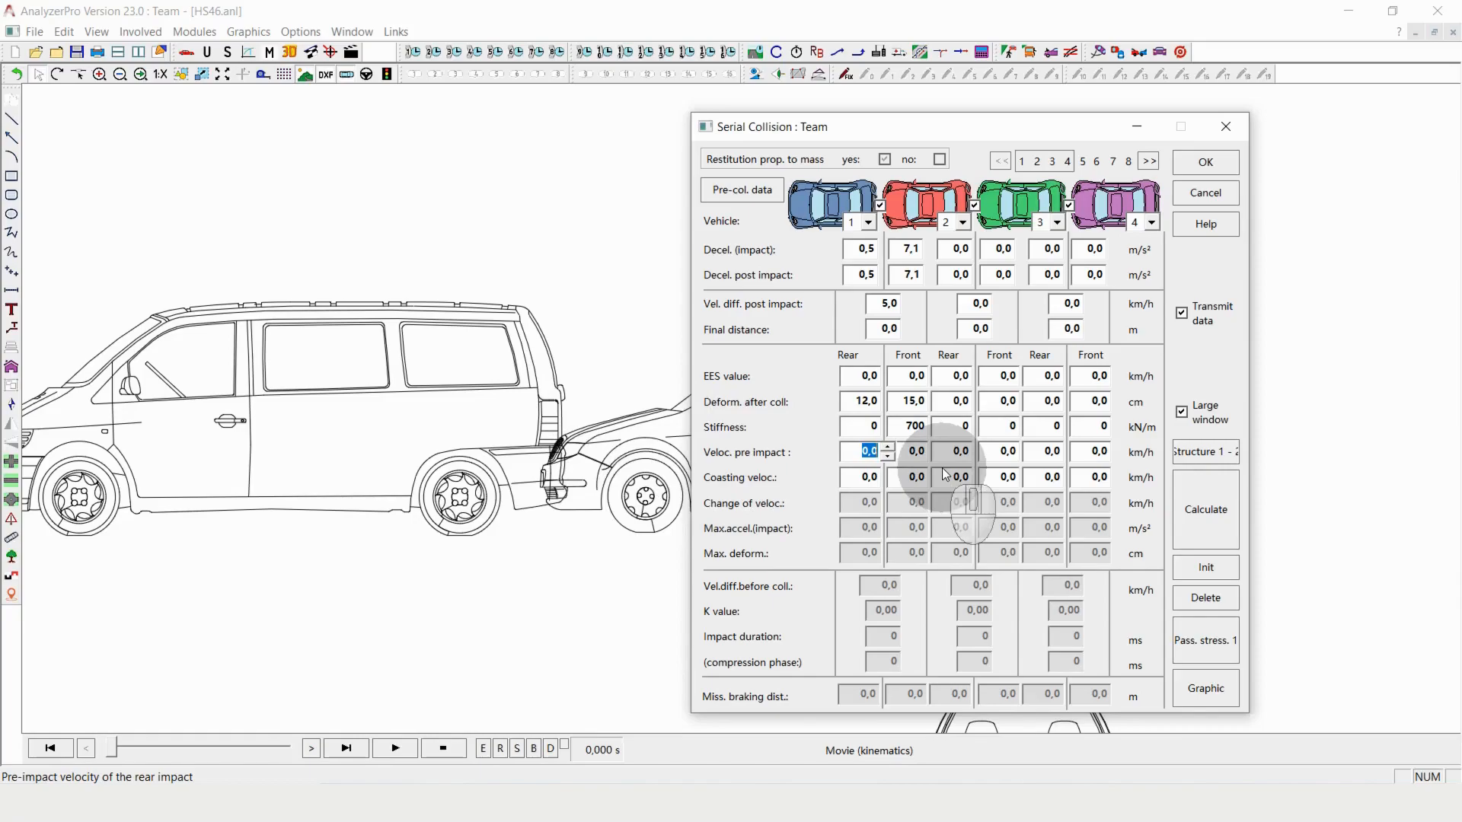
left_click(902, 453)
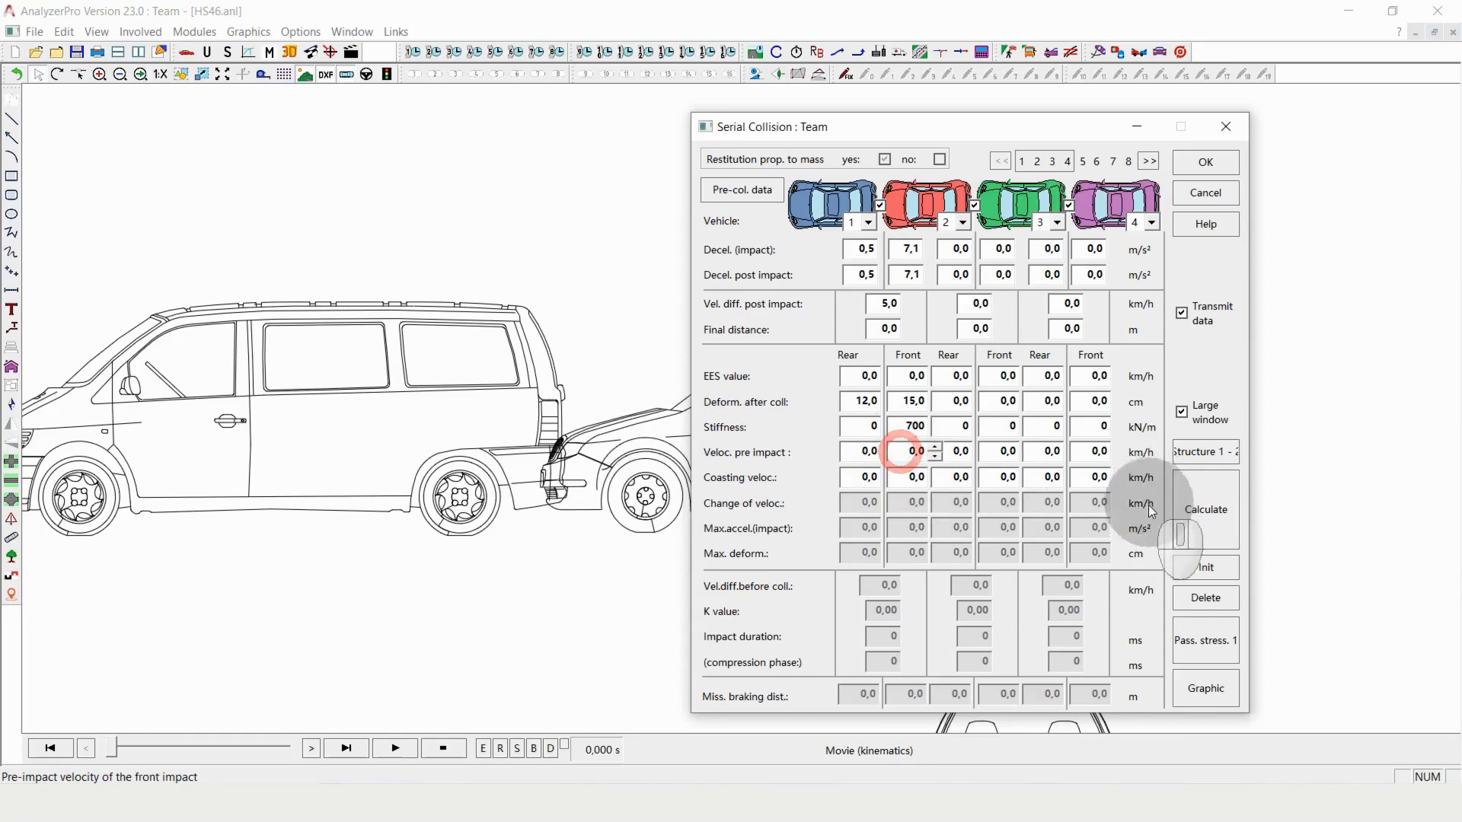
left_click(1201, 516)
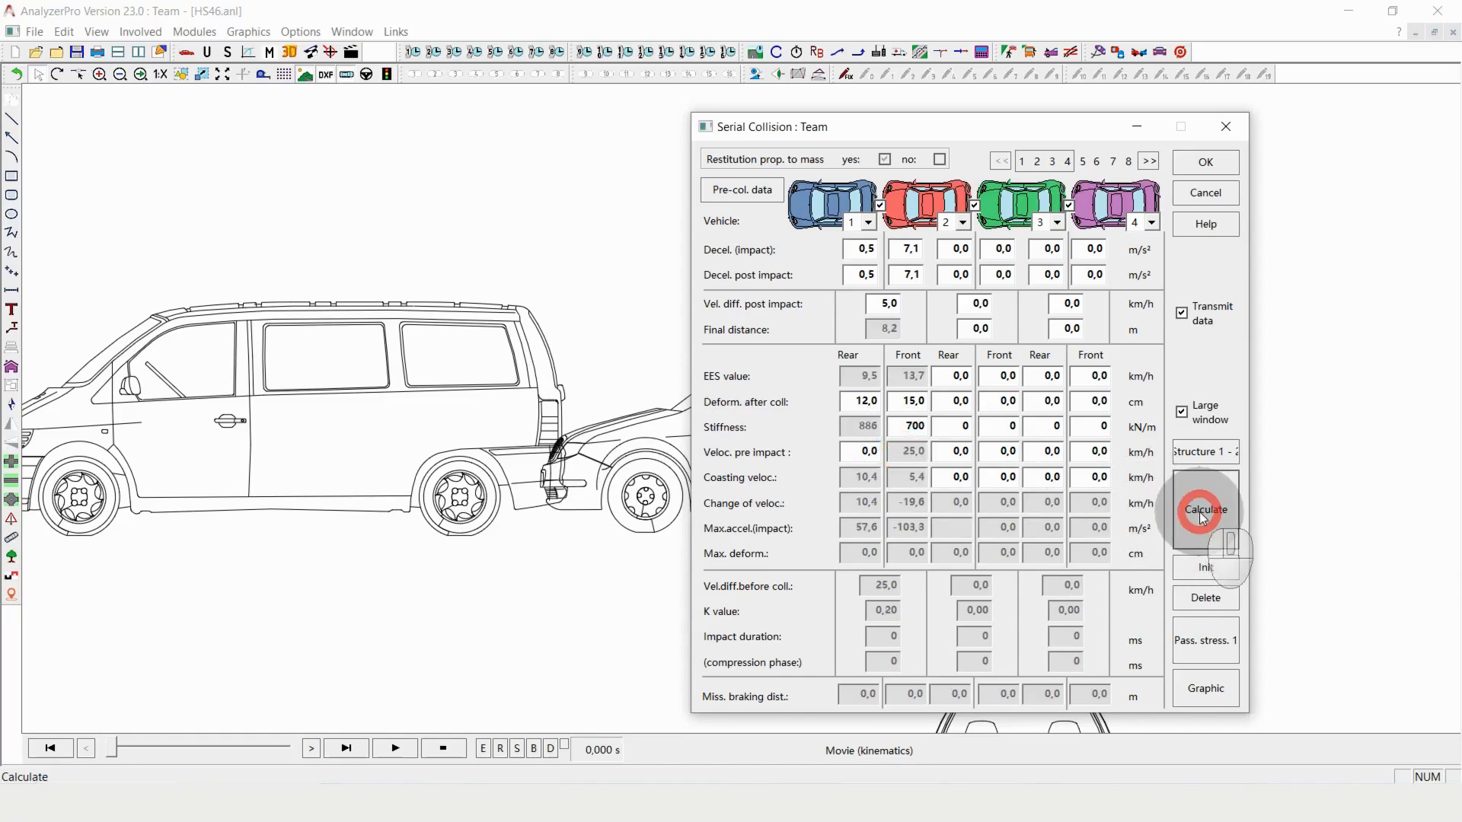
- Move the Serial Collision window aside and check the vehicles in the drawing with the kinematics movie timeline
left_click_drag(961, 139, 715, 113)
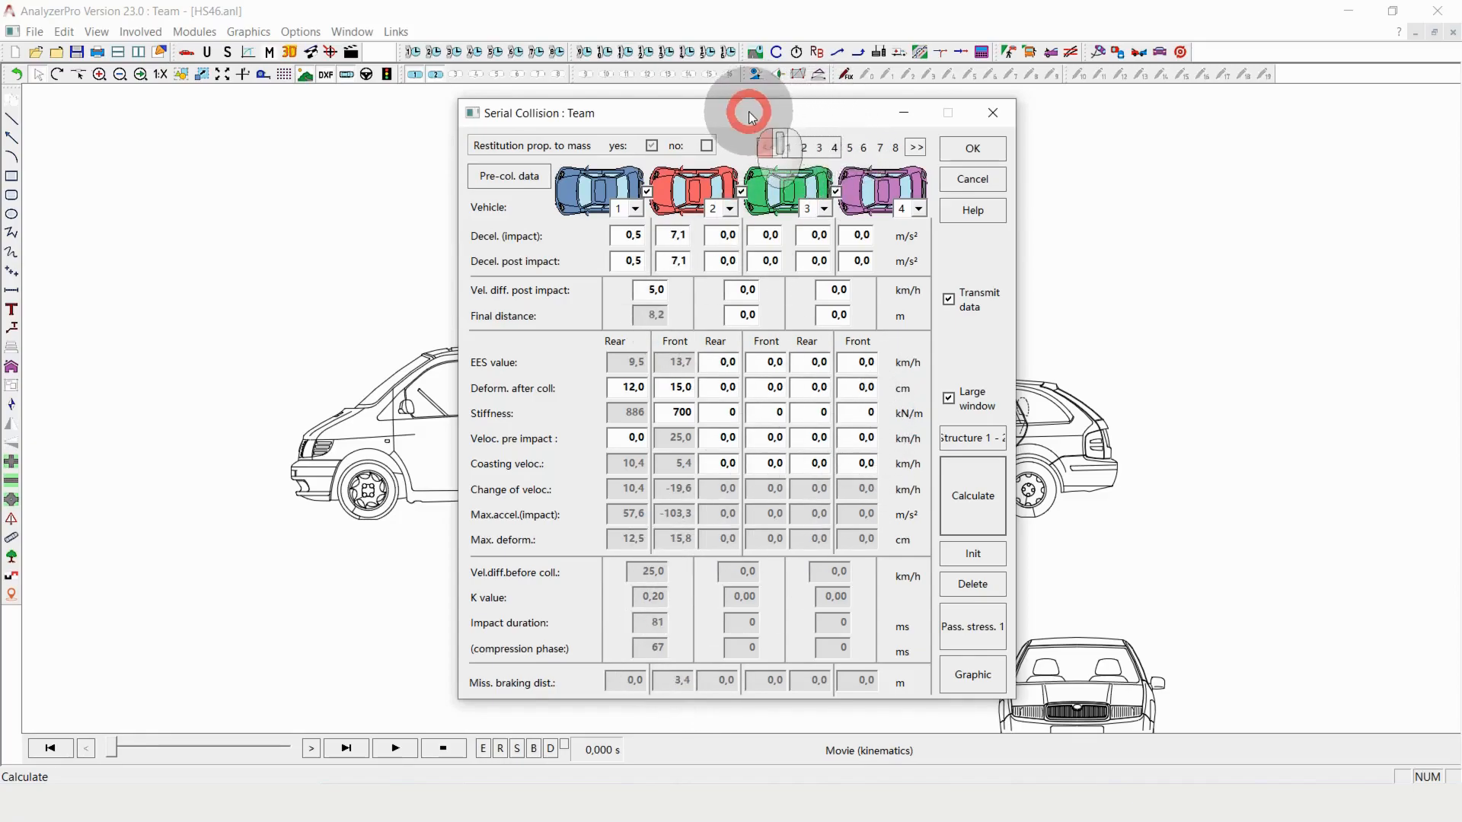
left_click_drag(754, 113, 728, 104)
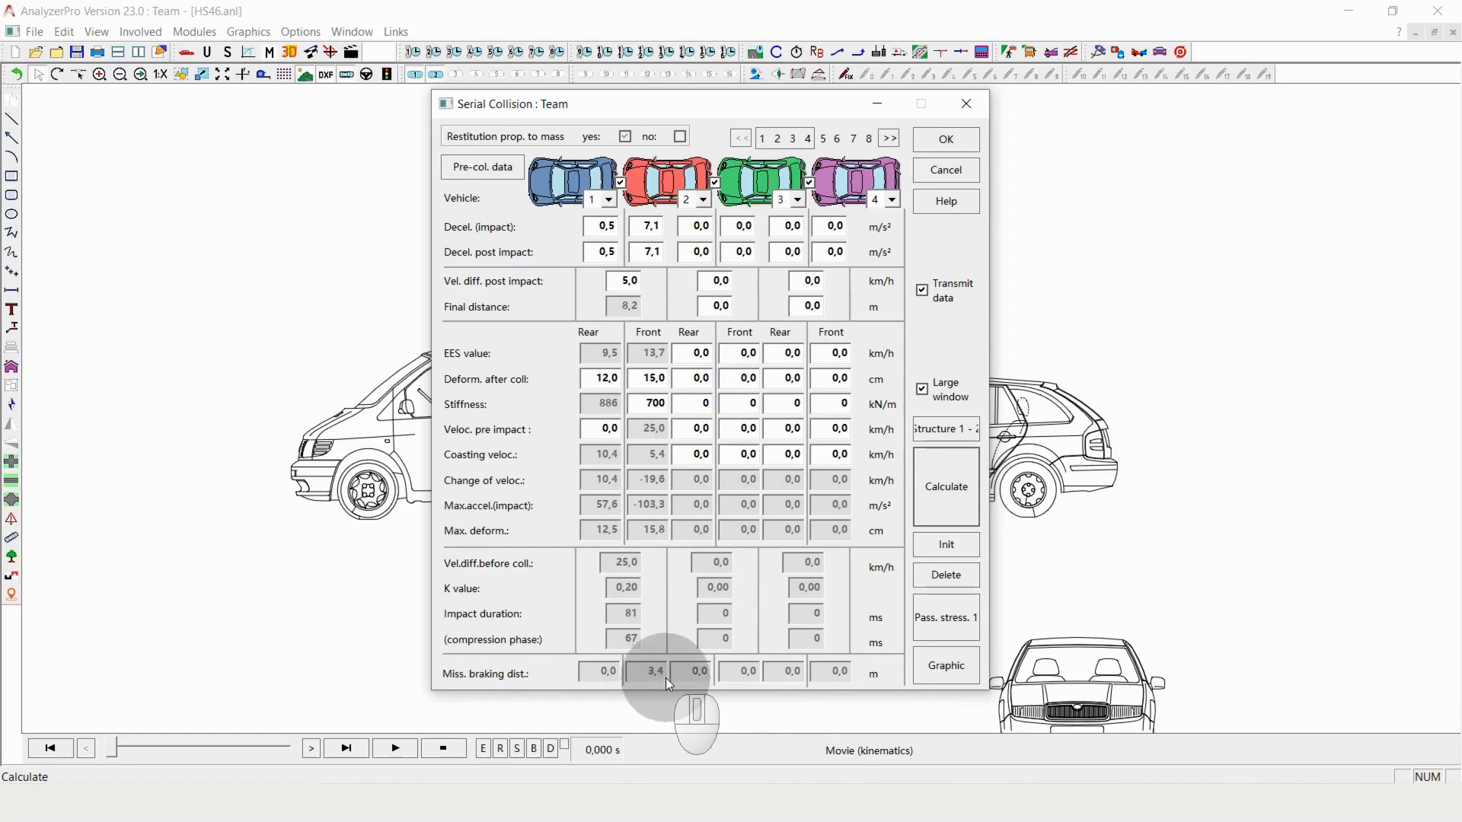
left_click(1197, 535)
scroll(1197, 536, "down", 3)
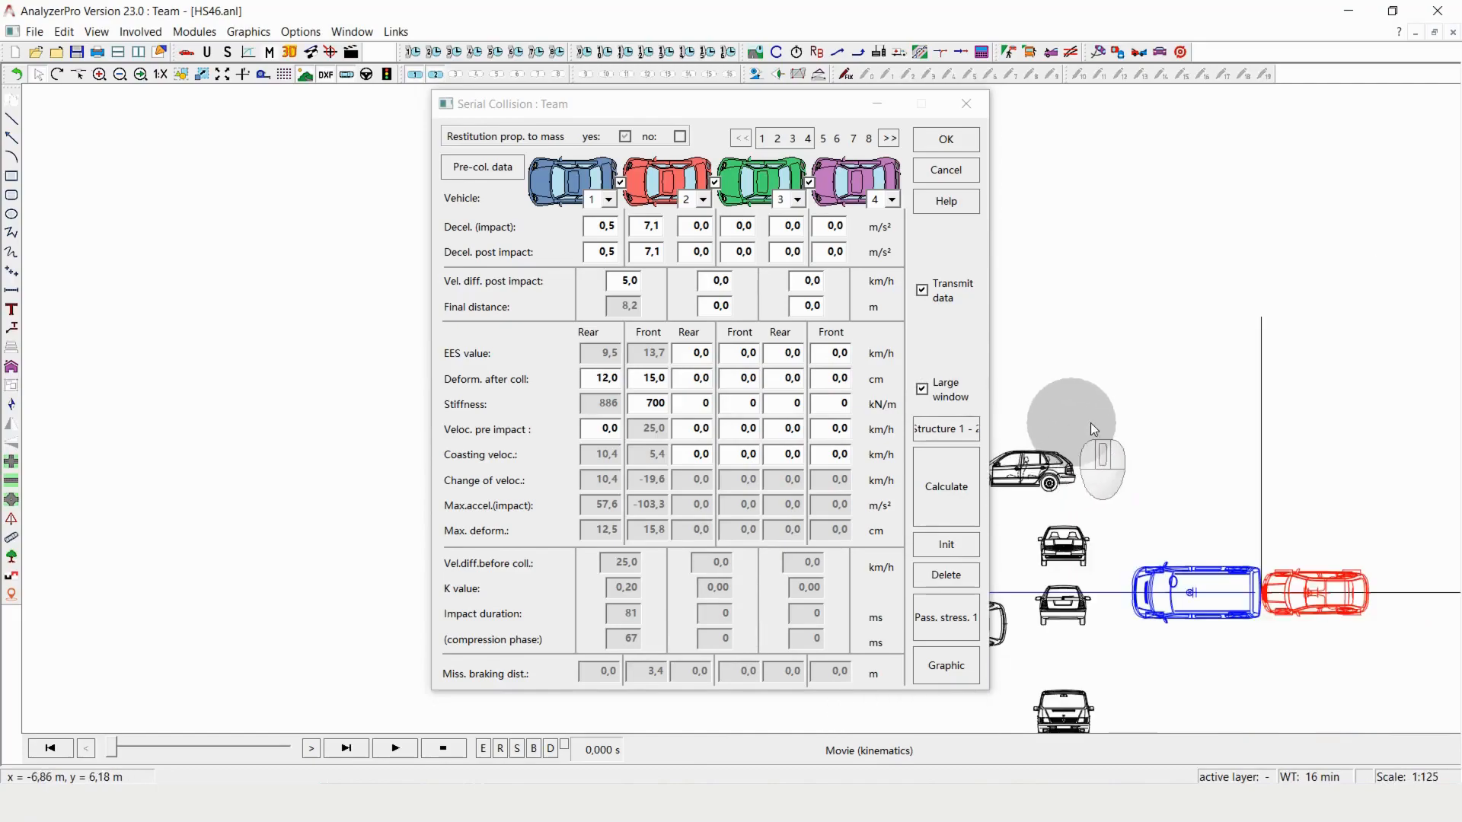
scroll(1185, 432, "down", 2)
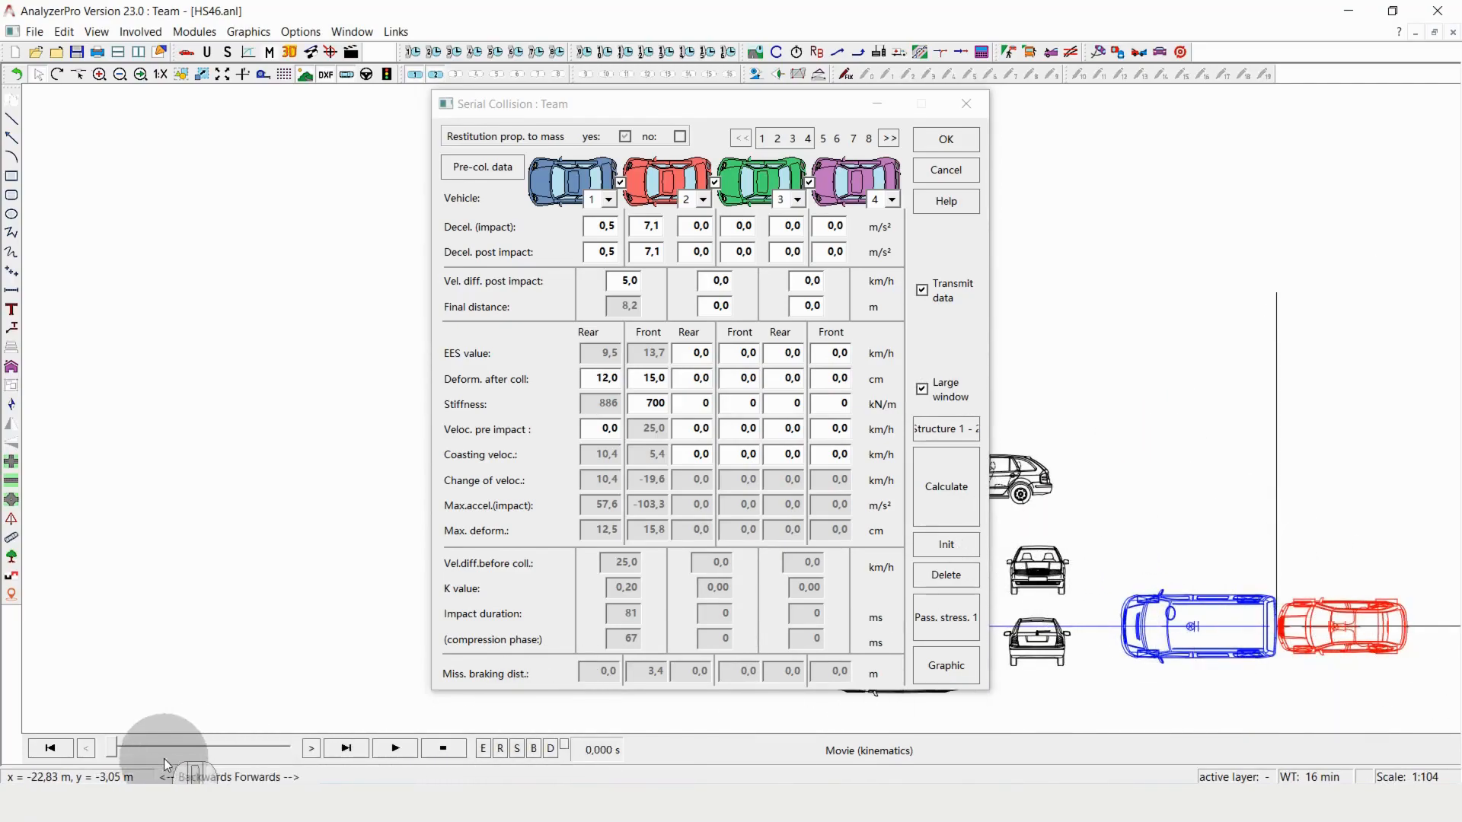
left_click_drag(112, 749, 57, 727)
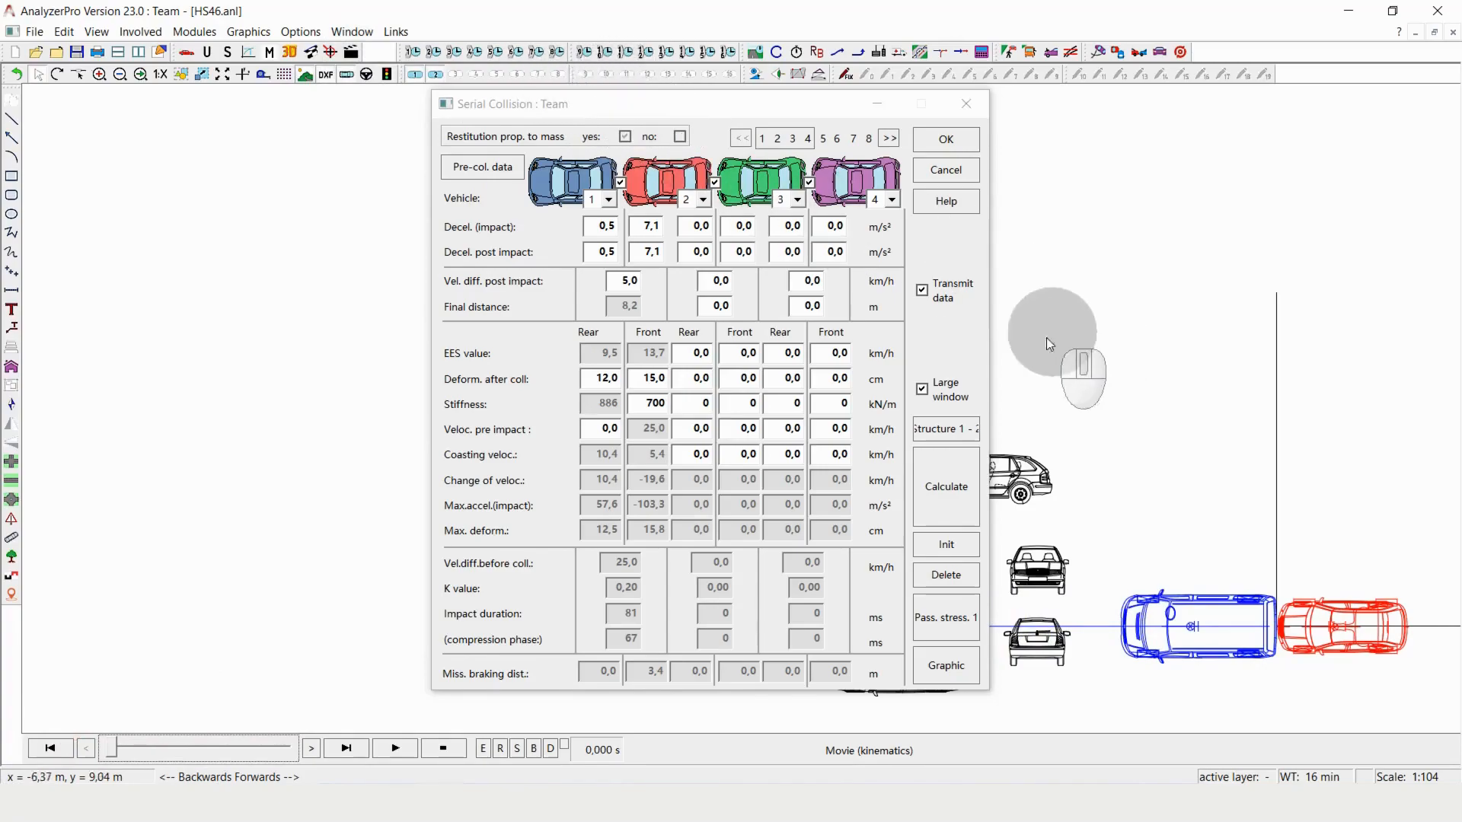
scroll(1058, 372, "up", 2)
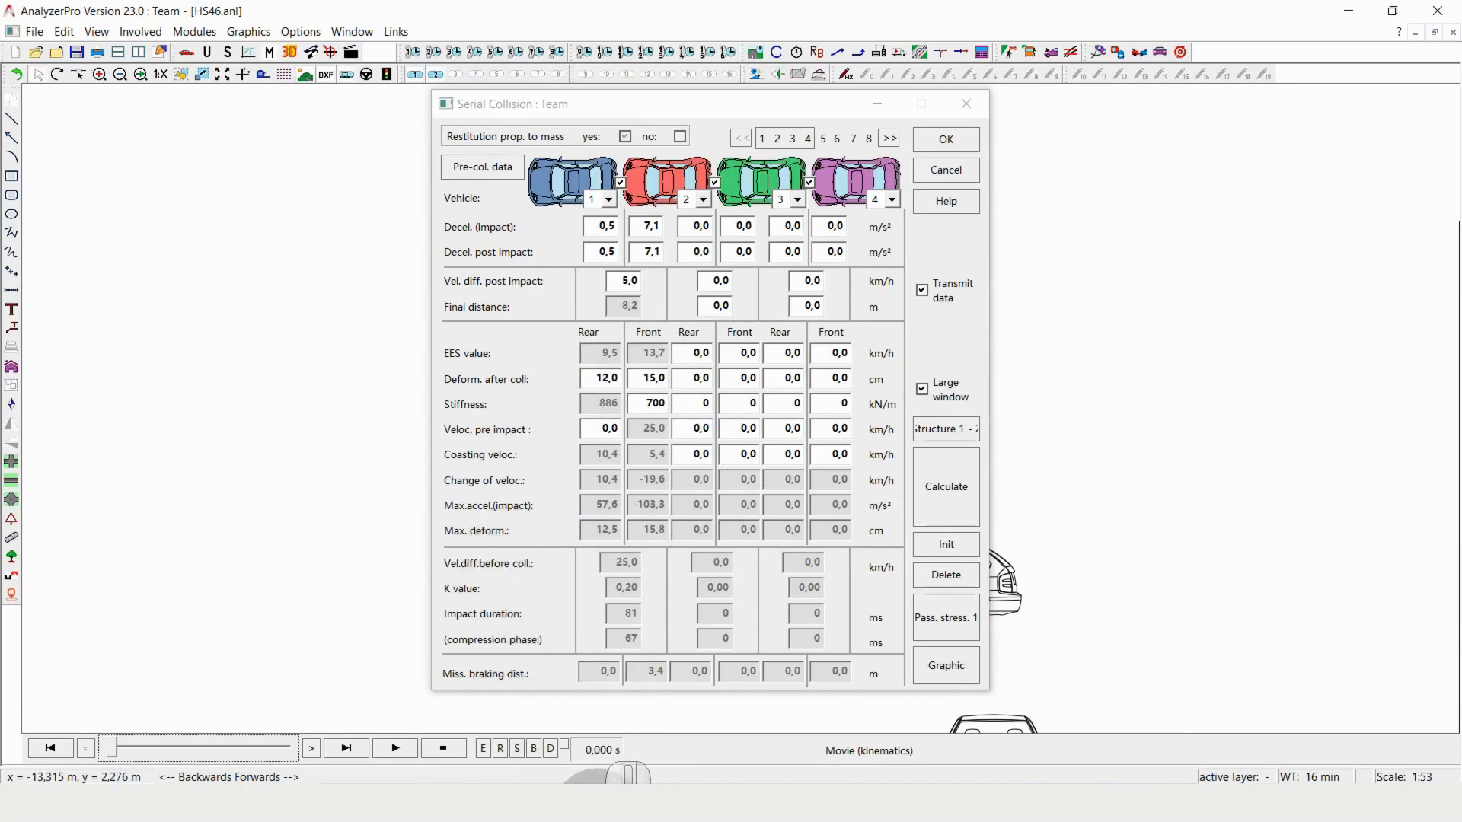
- Compare the calculated collision velocity and impact duration with the measured values in the HS46 PDF report
left_click(615, 773)
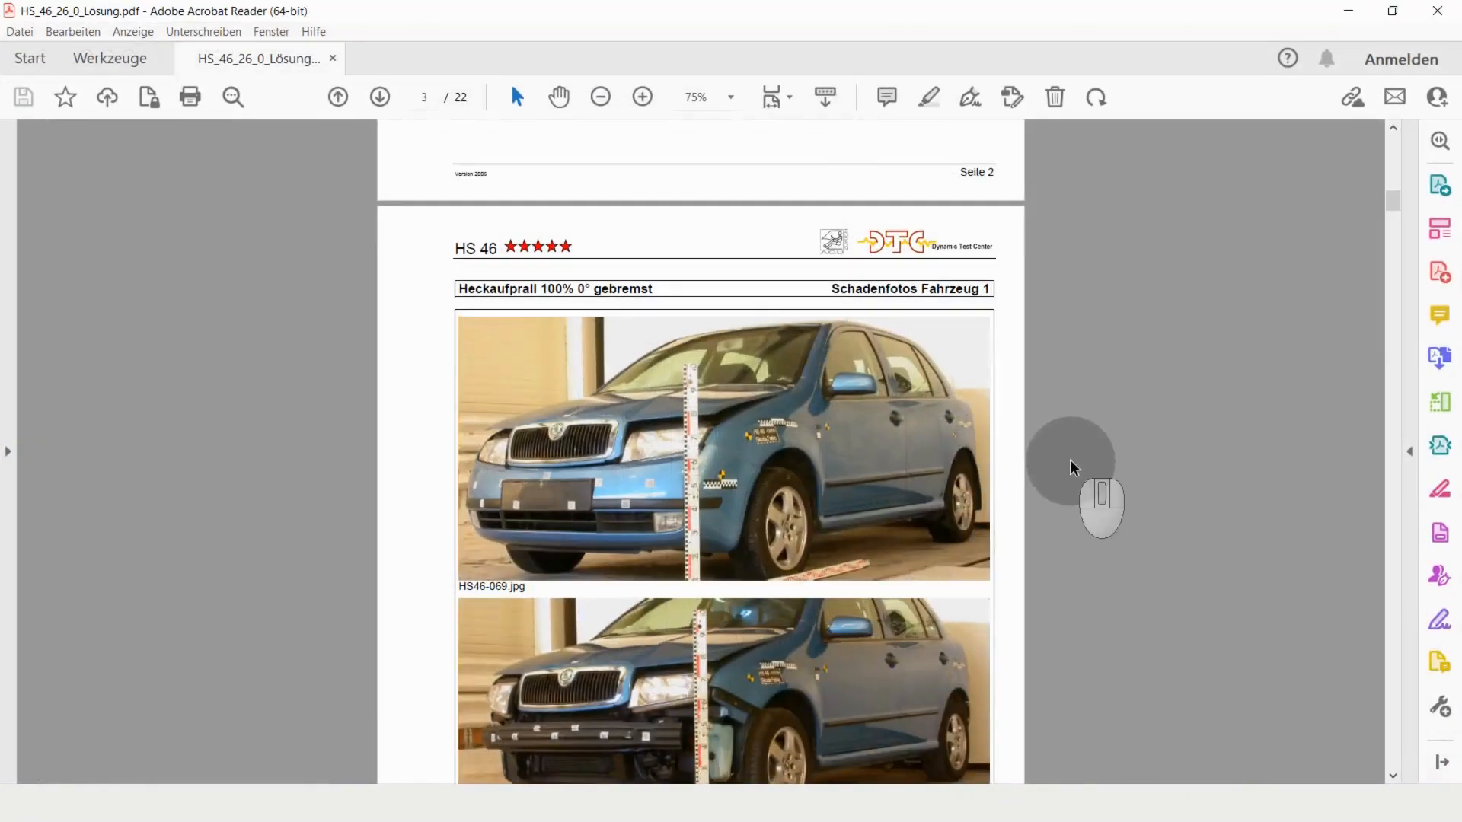
scroll(1006, 479, "down", 5)
scroll(1007, 478, "down", 3)
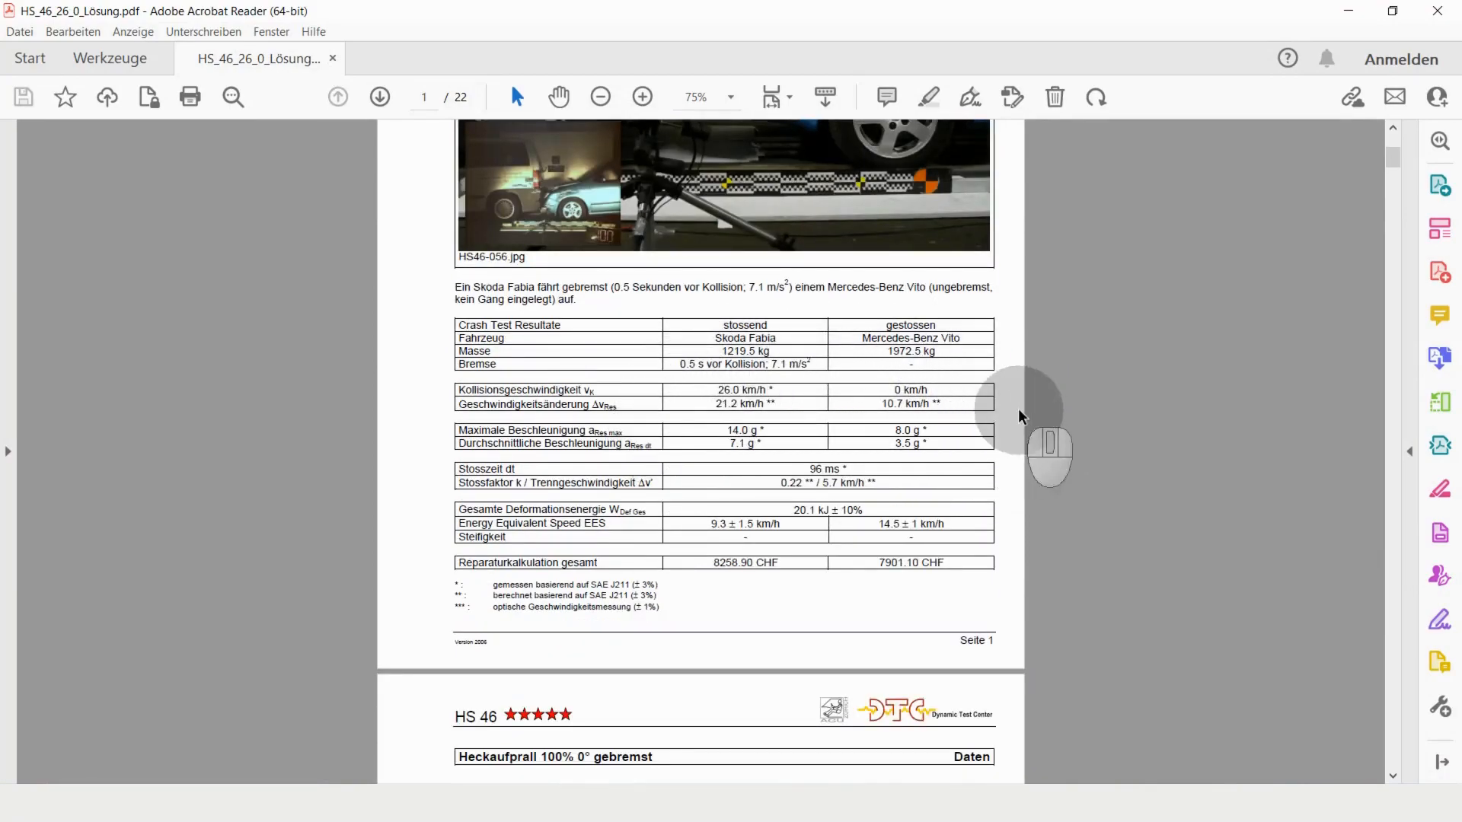
left_click_drag(718, 387, 765, 398)
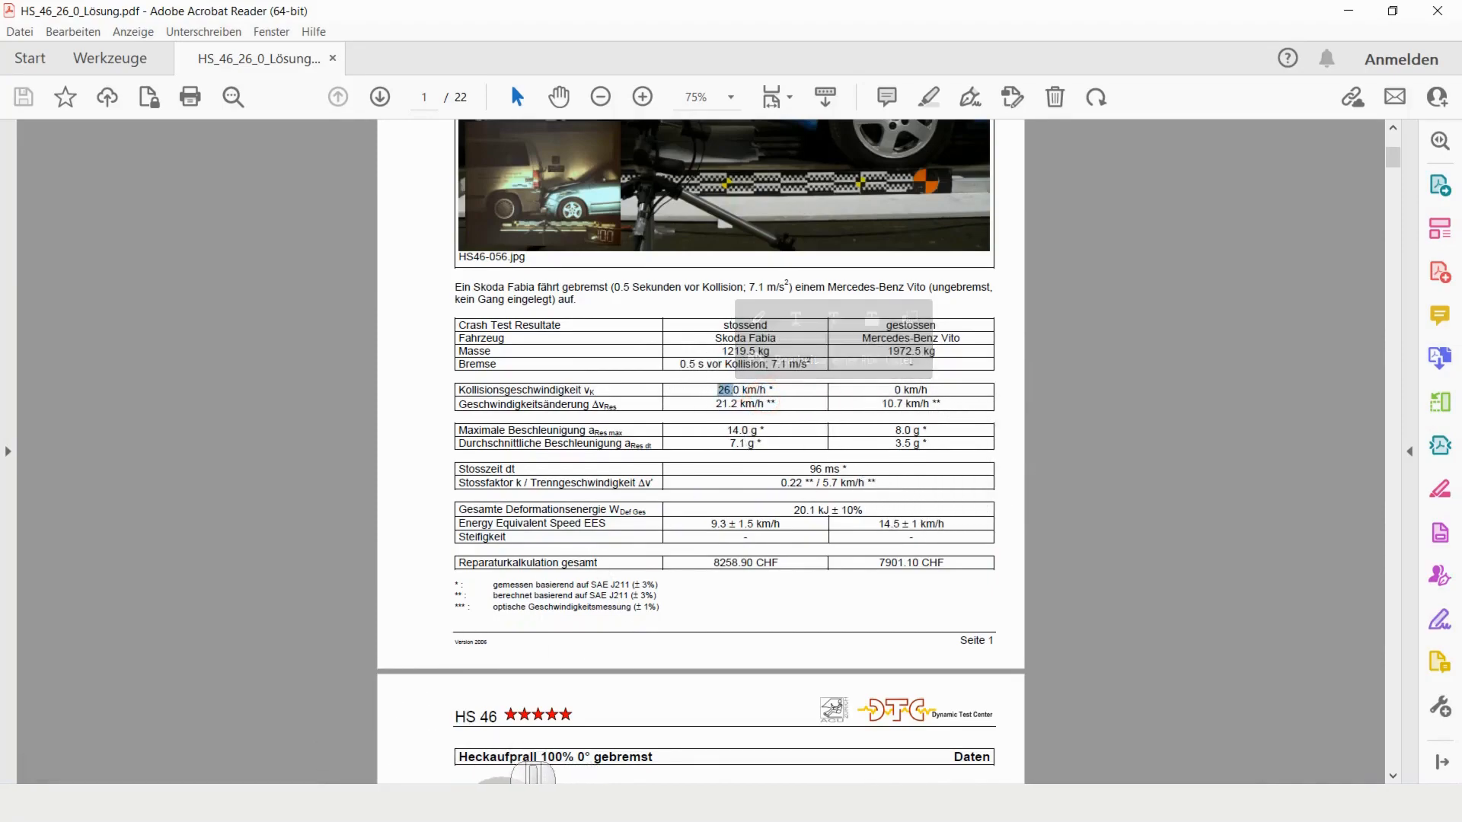
left_click(456, 809)
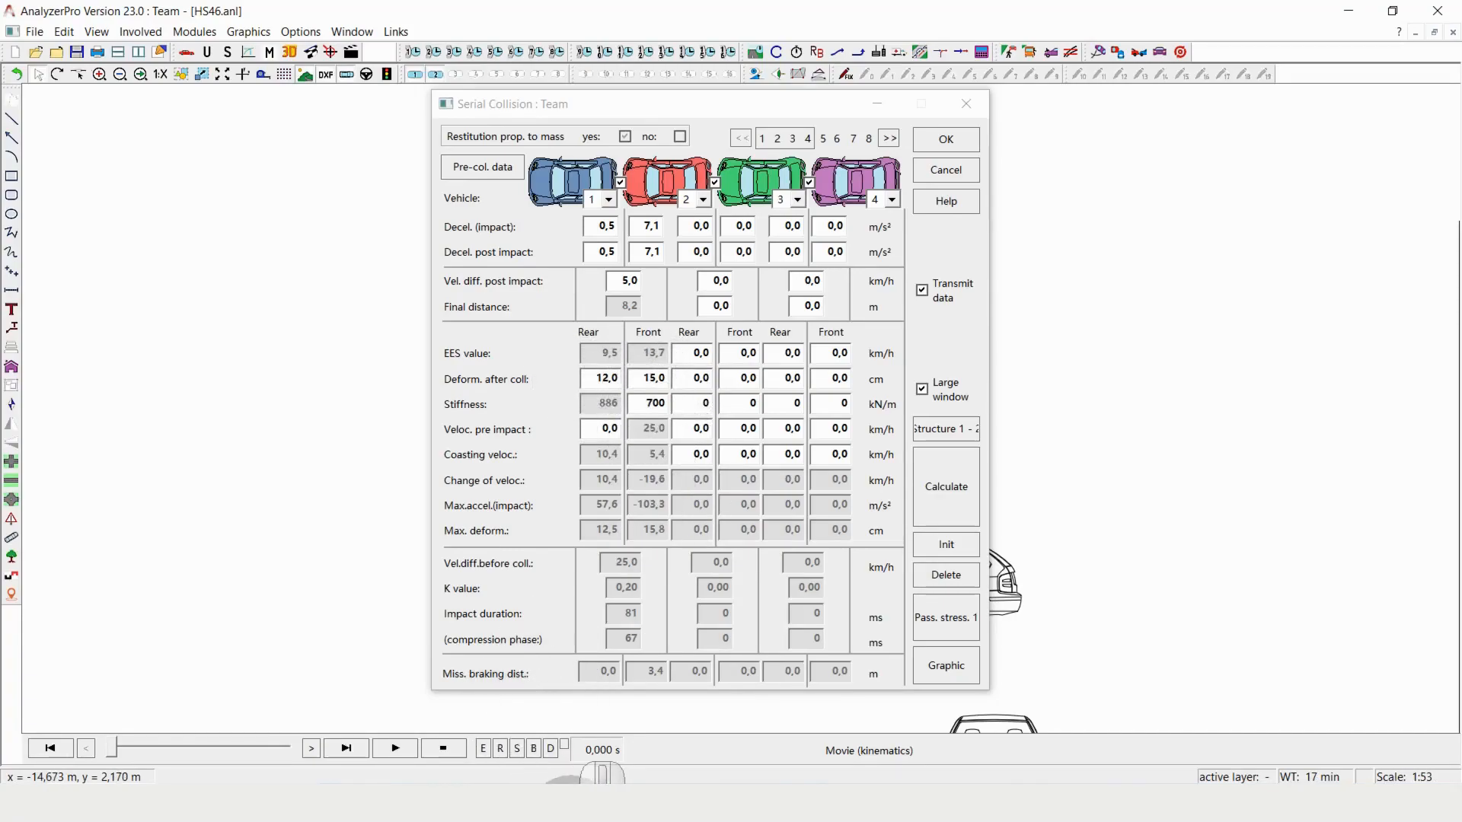
mouse_move(579, 800)
left_click(576, 720)
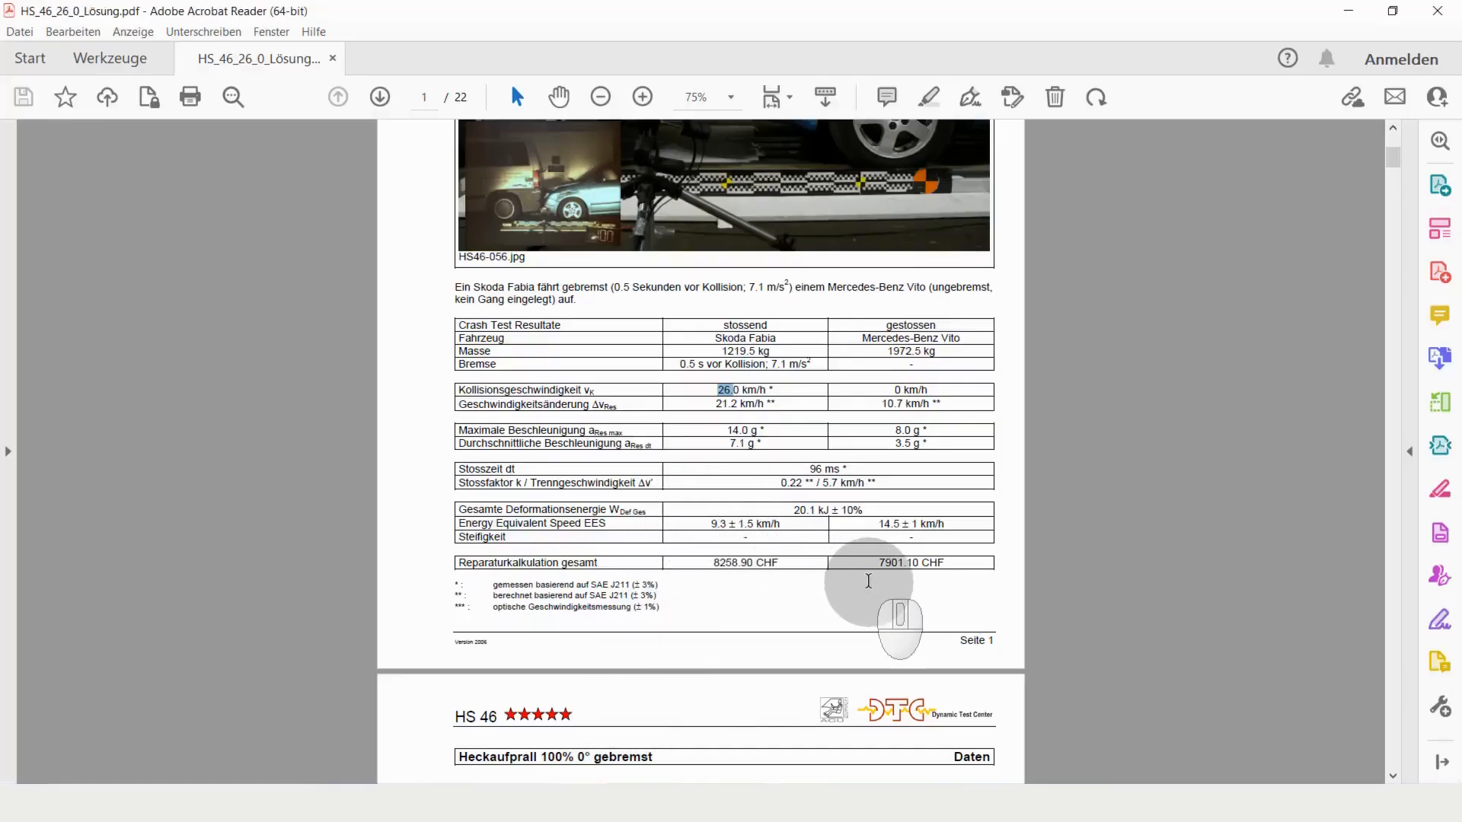
mouse_move(811, 473)
left_mouse_down()
mouse_move(834, 479)
mouse_move(822, 470)
left_mouse_up()
left_click(819, 472)
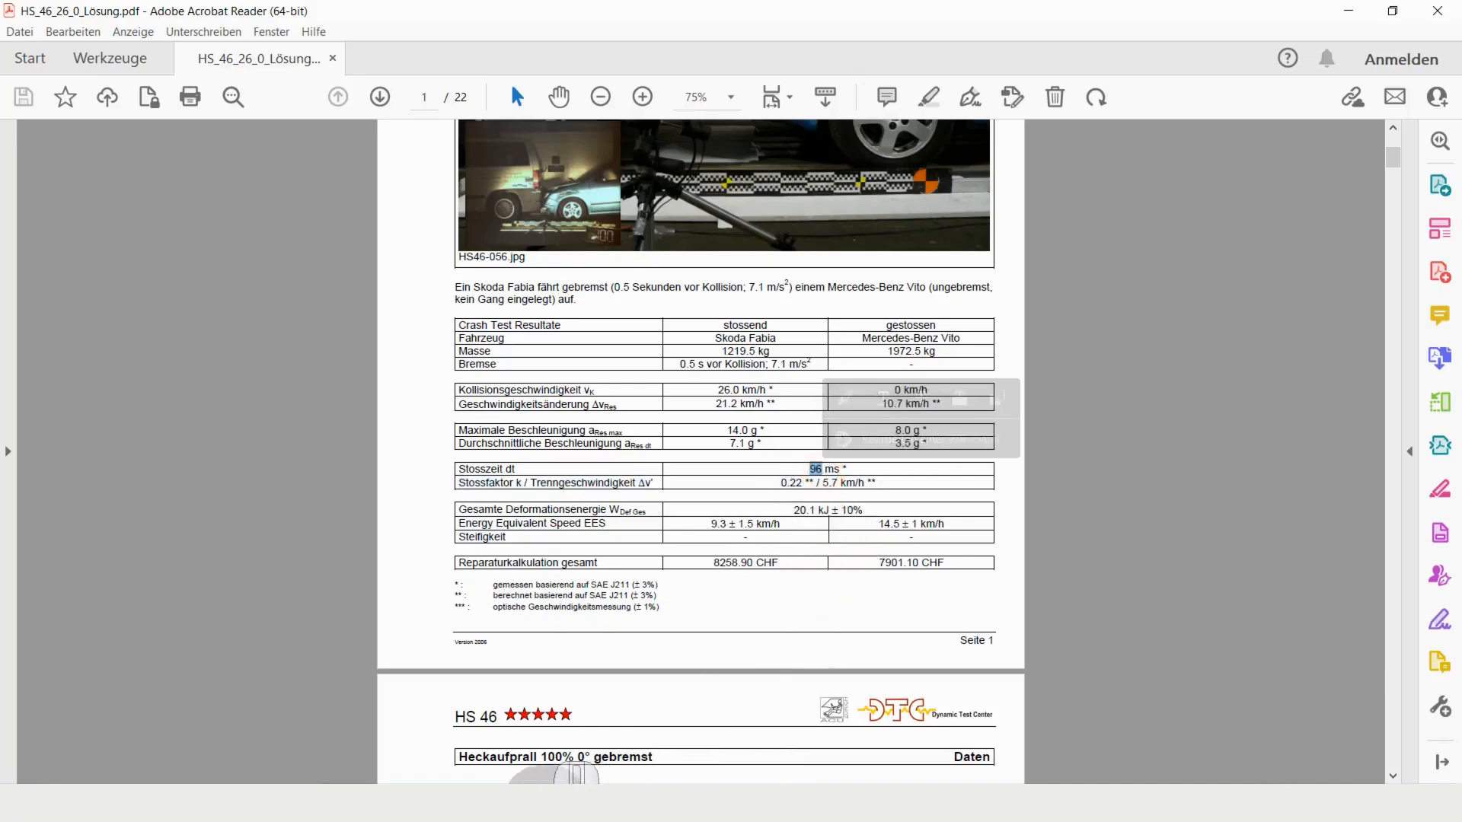
mouse_move(472, 804)
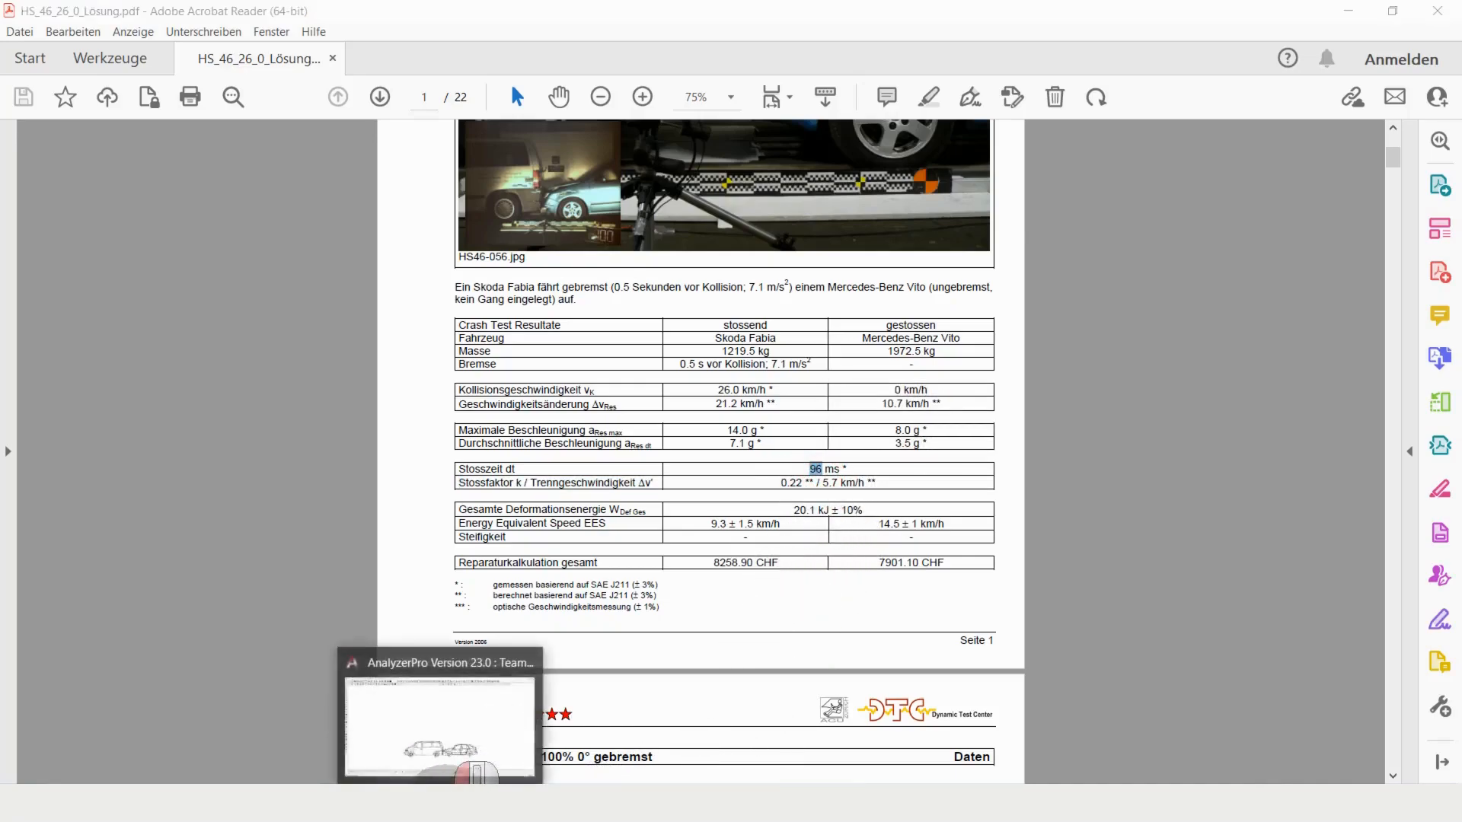
left_click(440, 708)
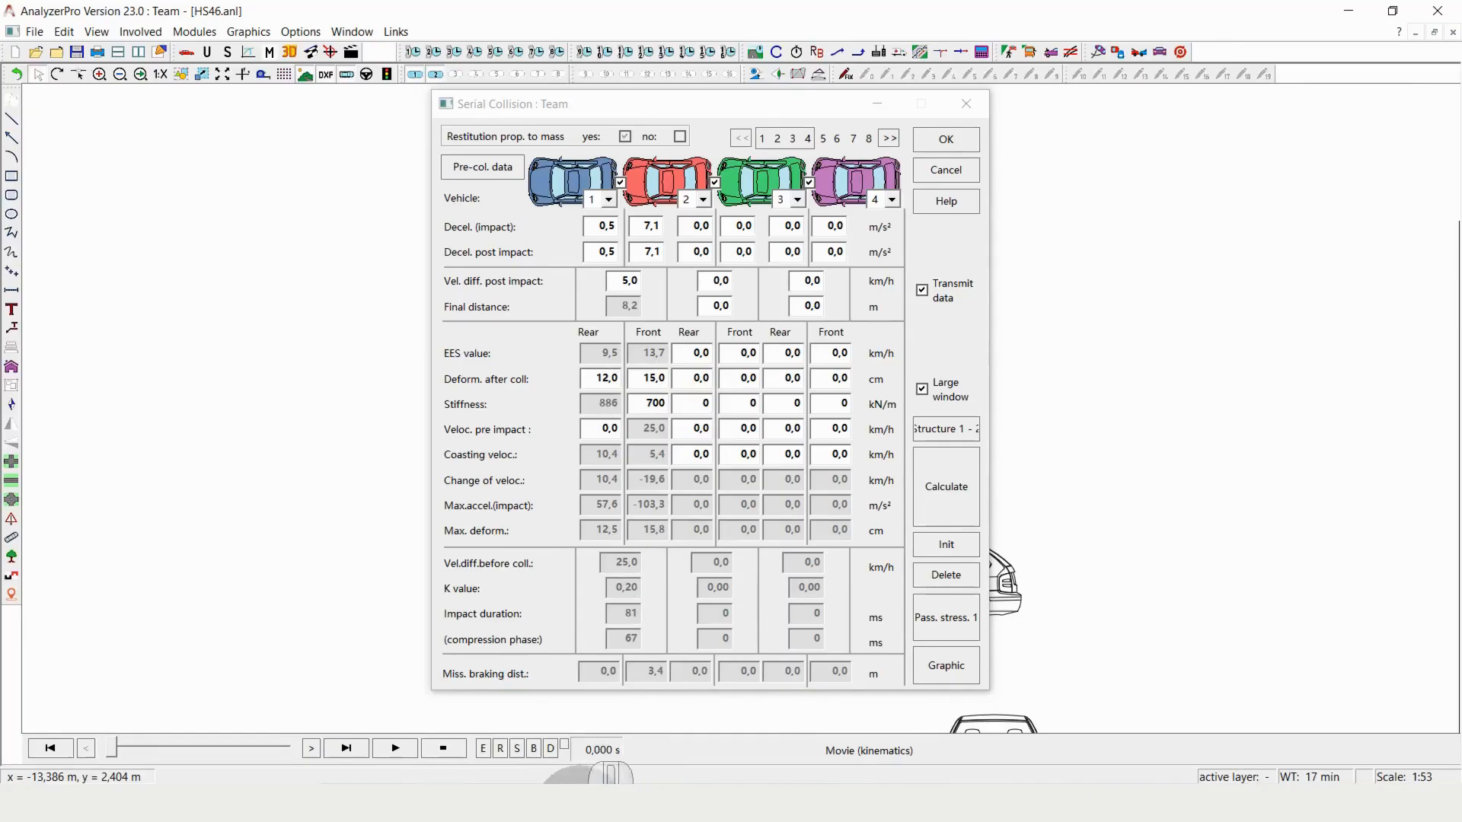
- Compare the calculated EES values of both vehicles with the Energy Equivalent Speed figures in the HS46 PDF report
left_click(589, 804)
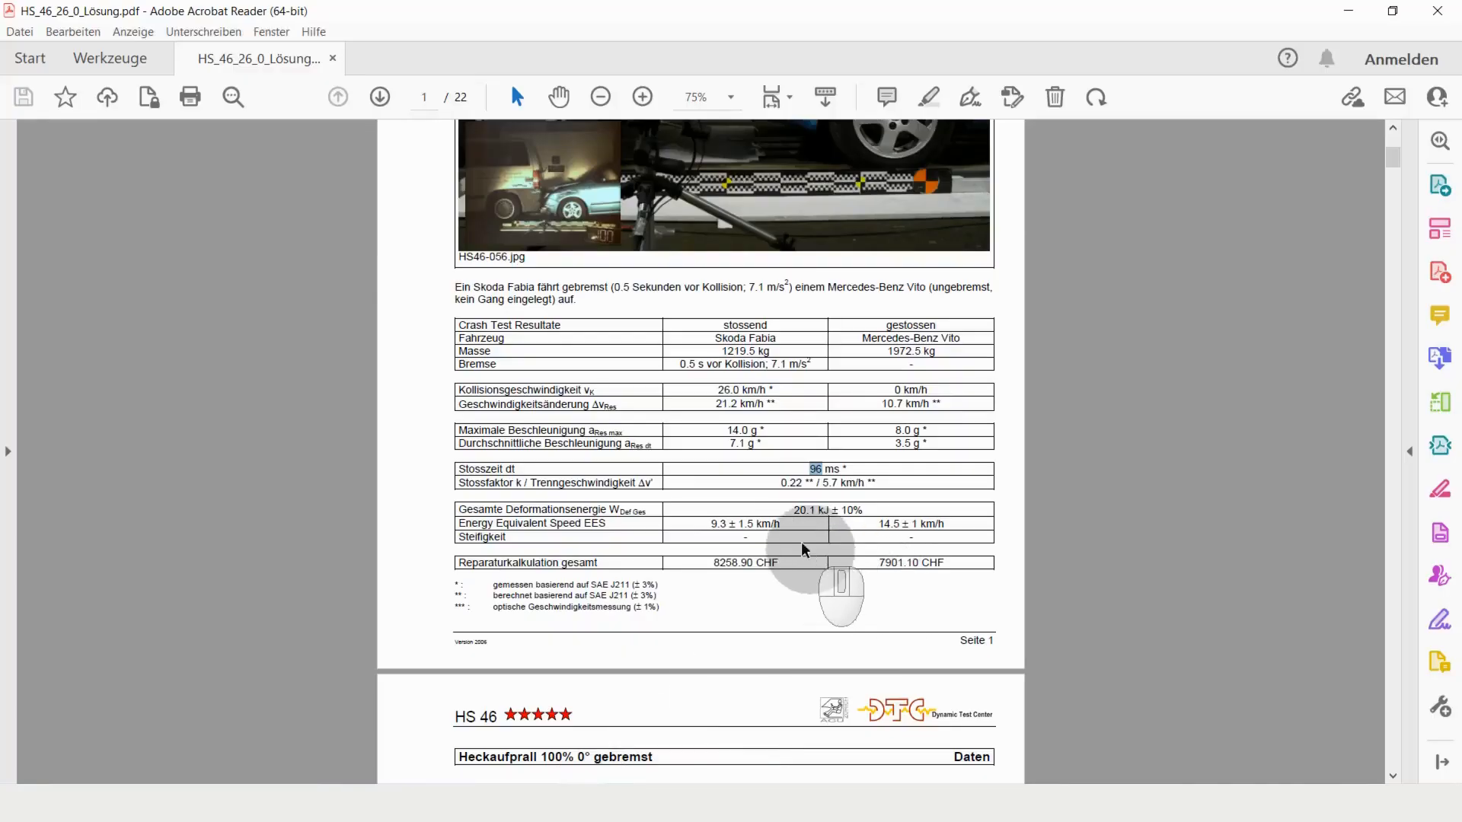
left_click(711, 518)
left_click_drag(710, 518, 731, 524)
left_click_drag(878, 522, 901, 531)
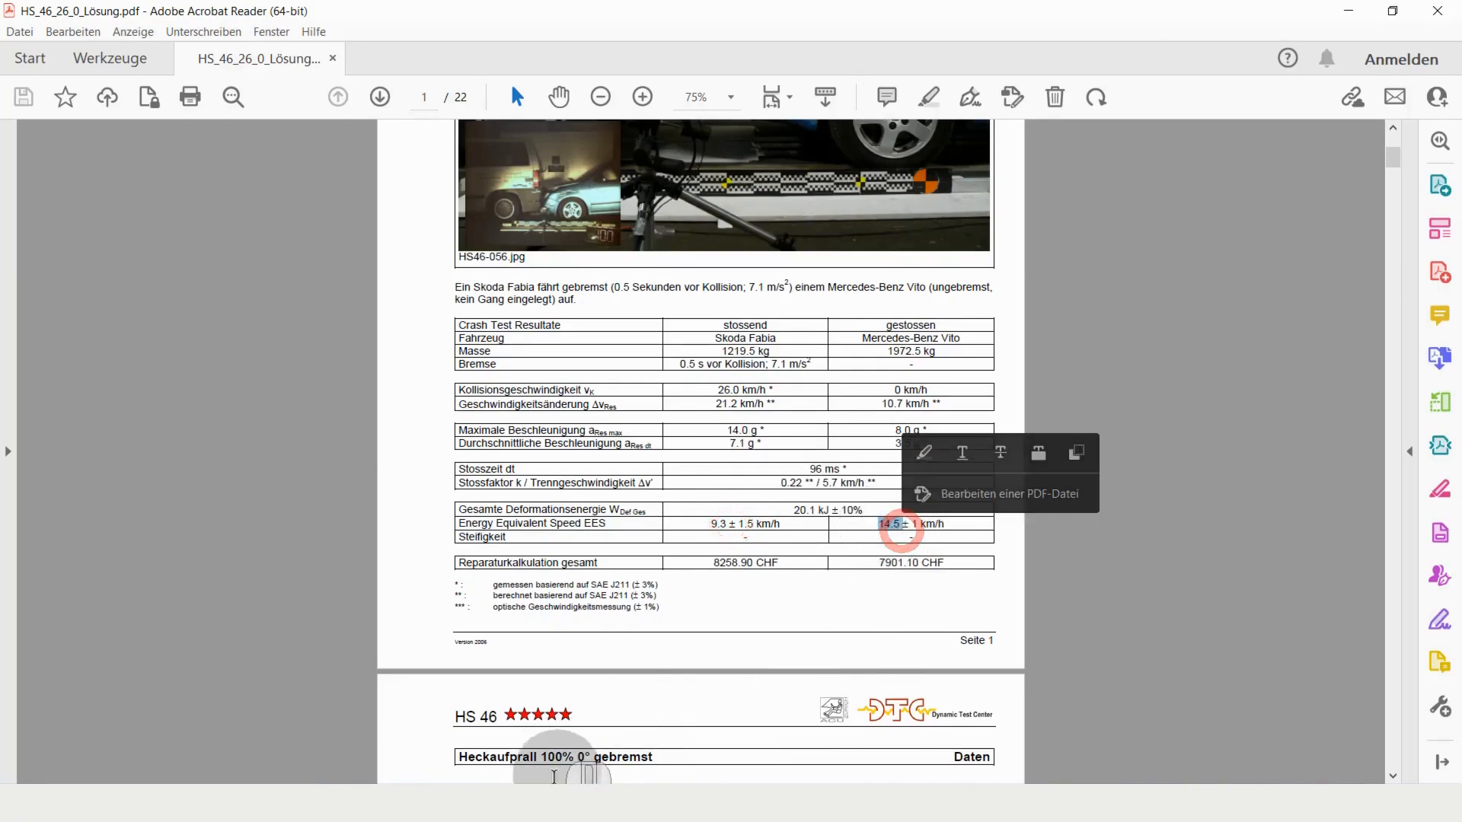
left_click(469, 804)
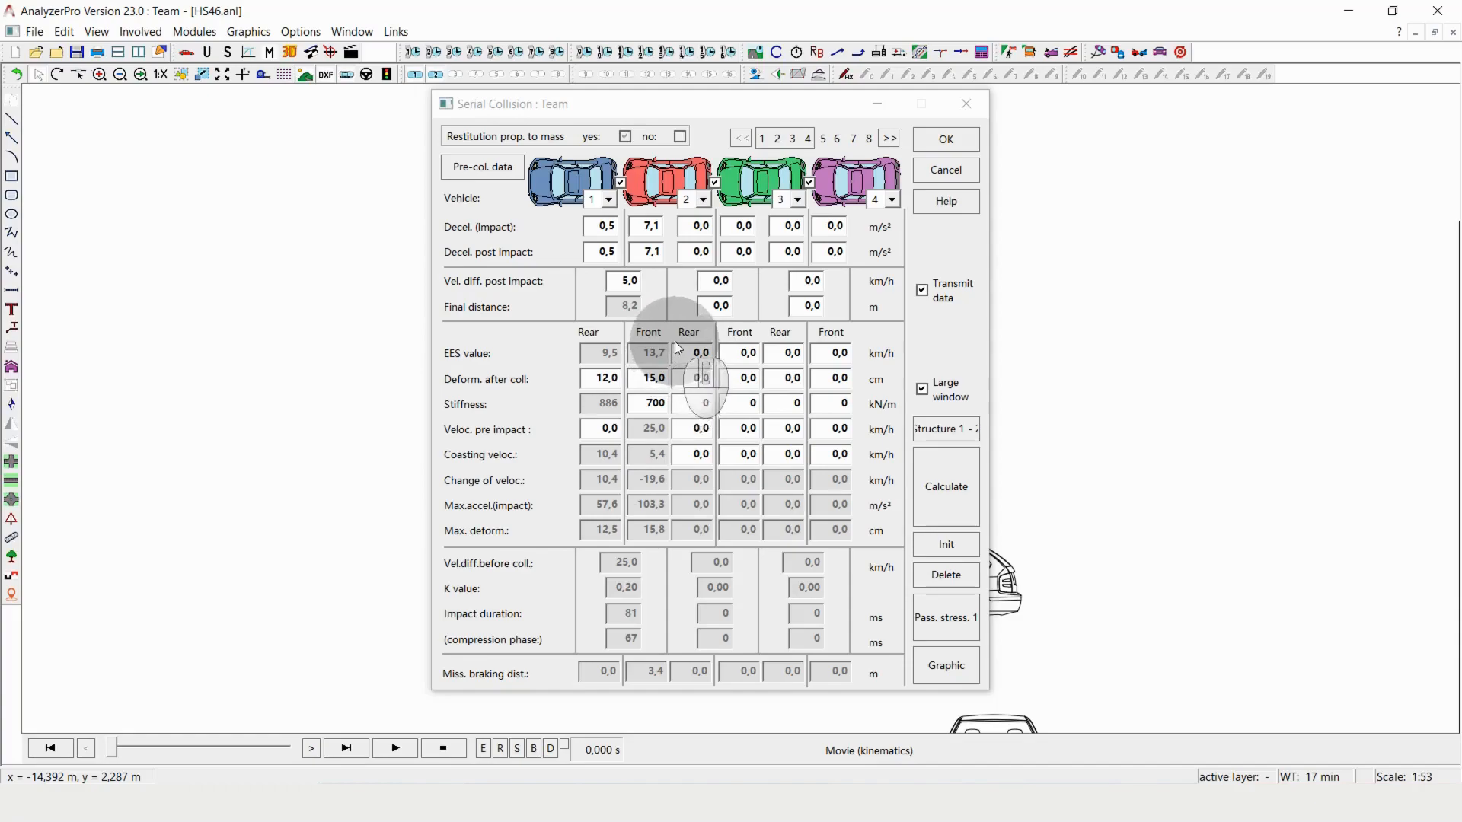
left_click_drag(632, 103, 326, 84)
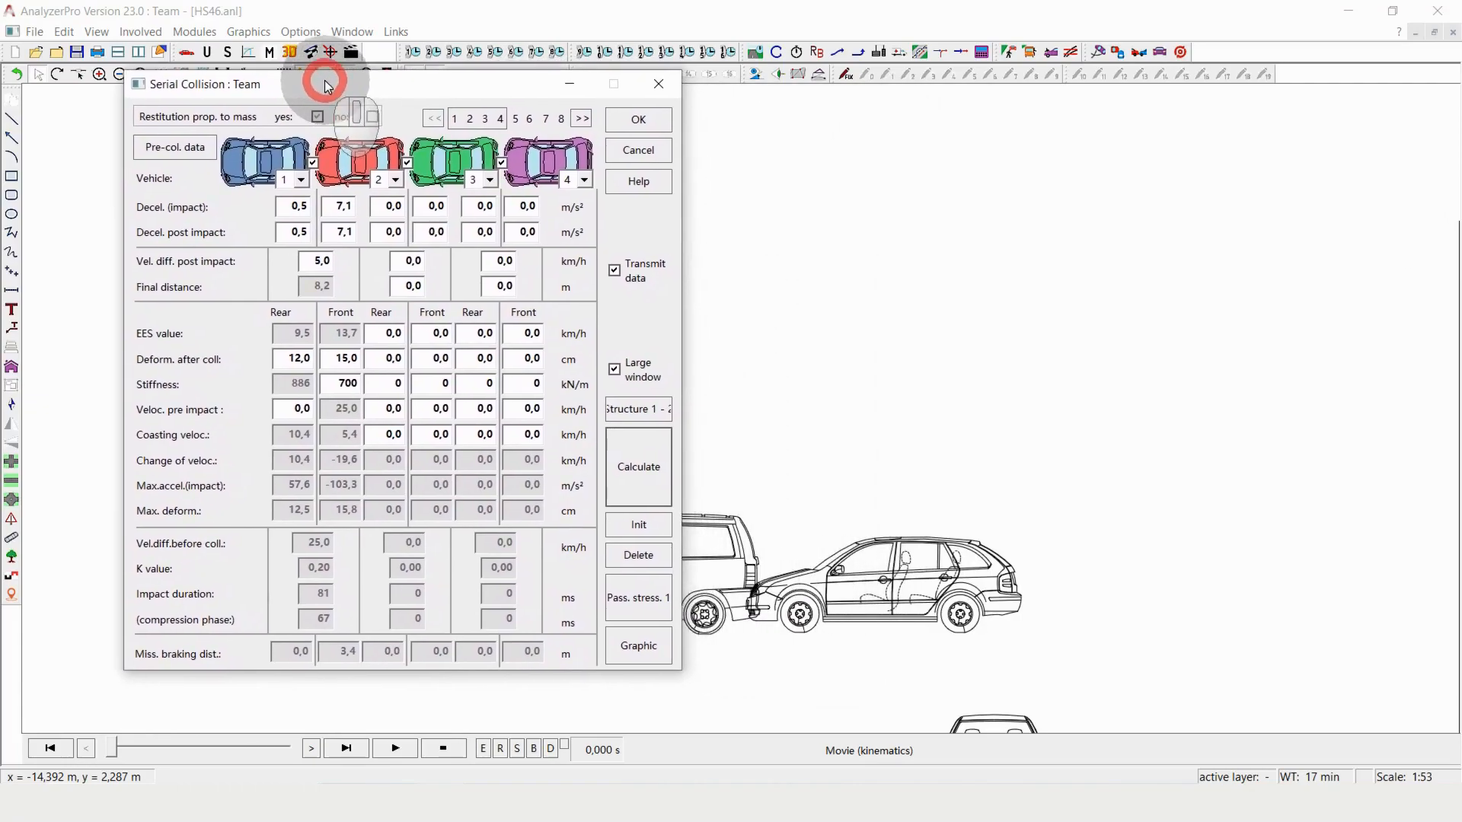
left_click(646, 602)
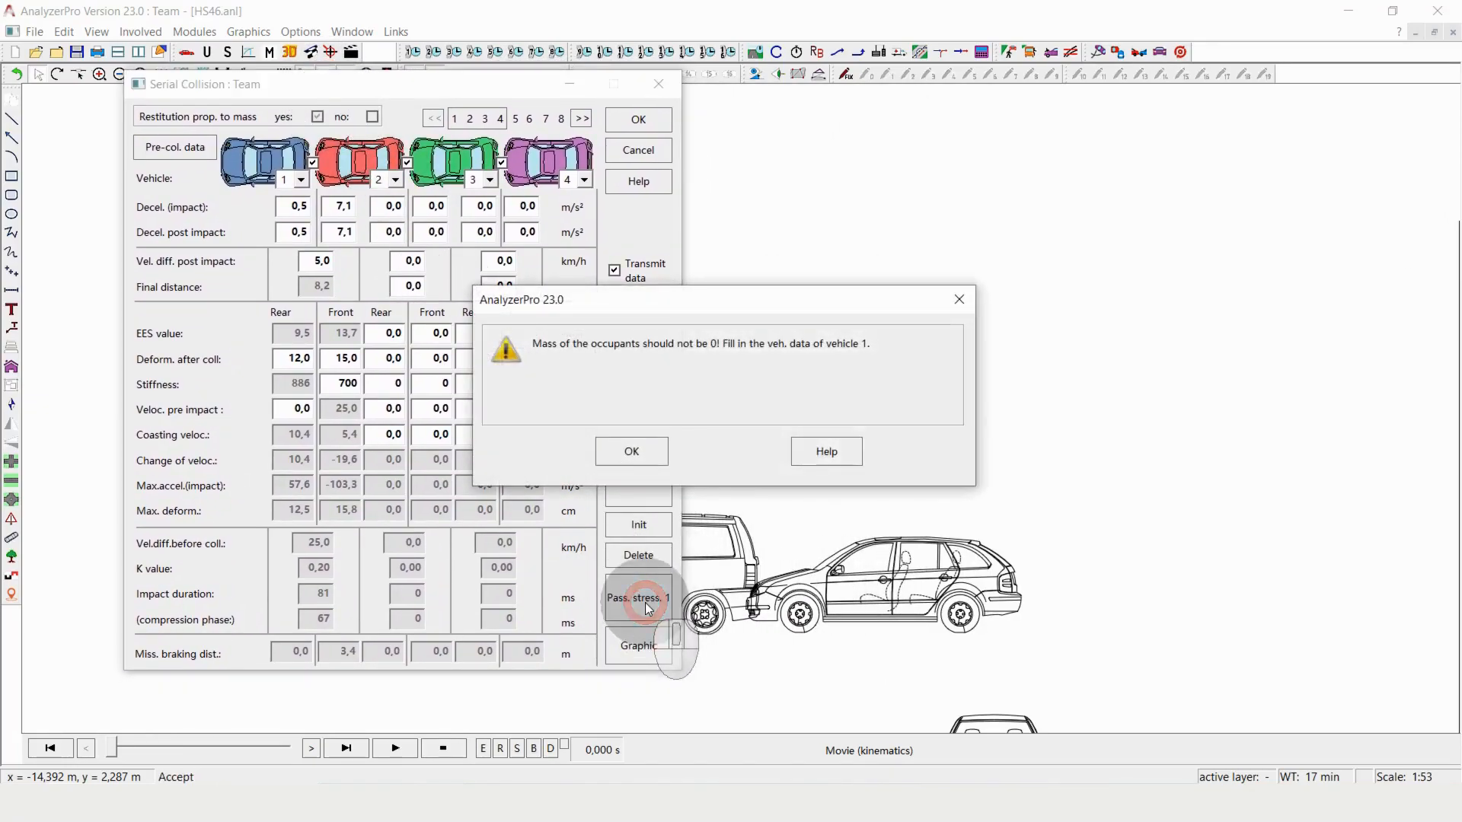
left_click(629, 446)
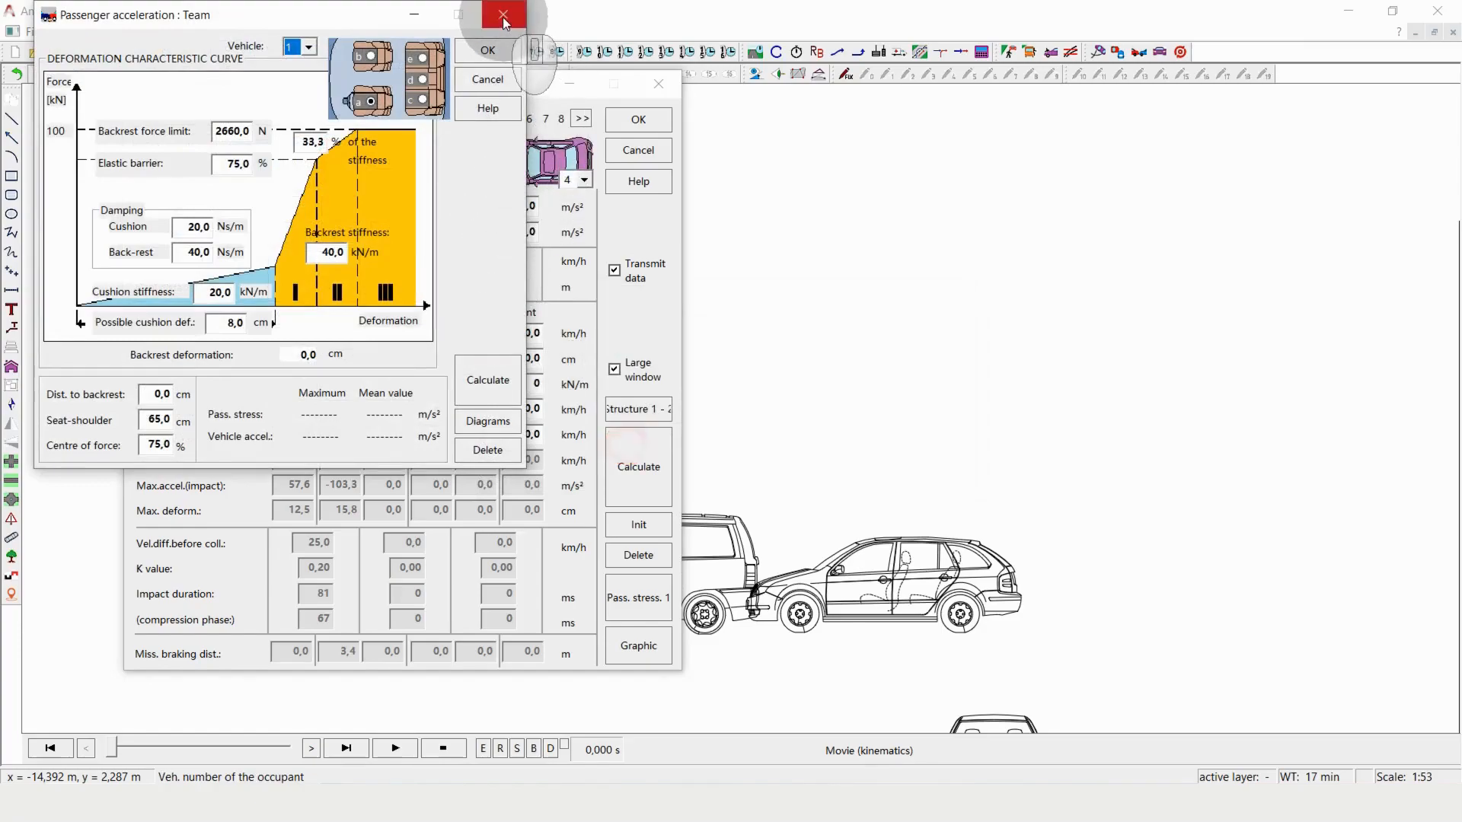
left_click(504, 17)
- Set the driver's mass to 80 kg in the vehicle data of vehicle 1, the Mercedes Vito
left_click_drag(340, 86, 314, 104)
left_click(186, 52)
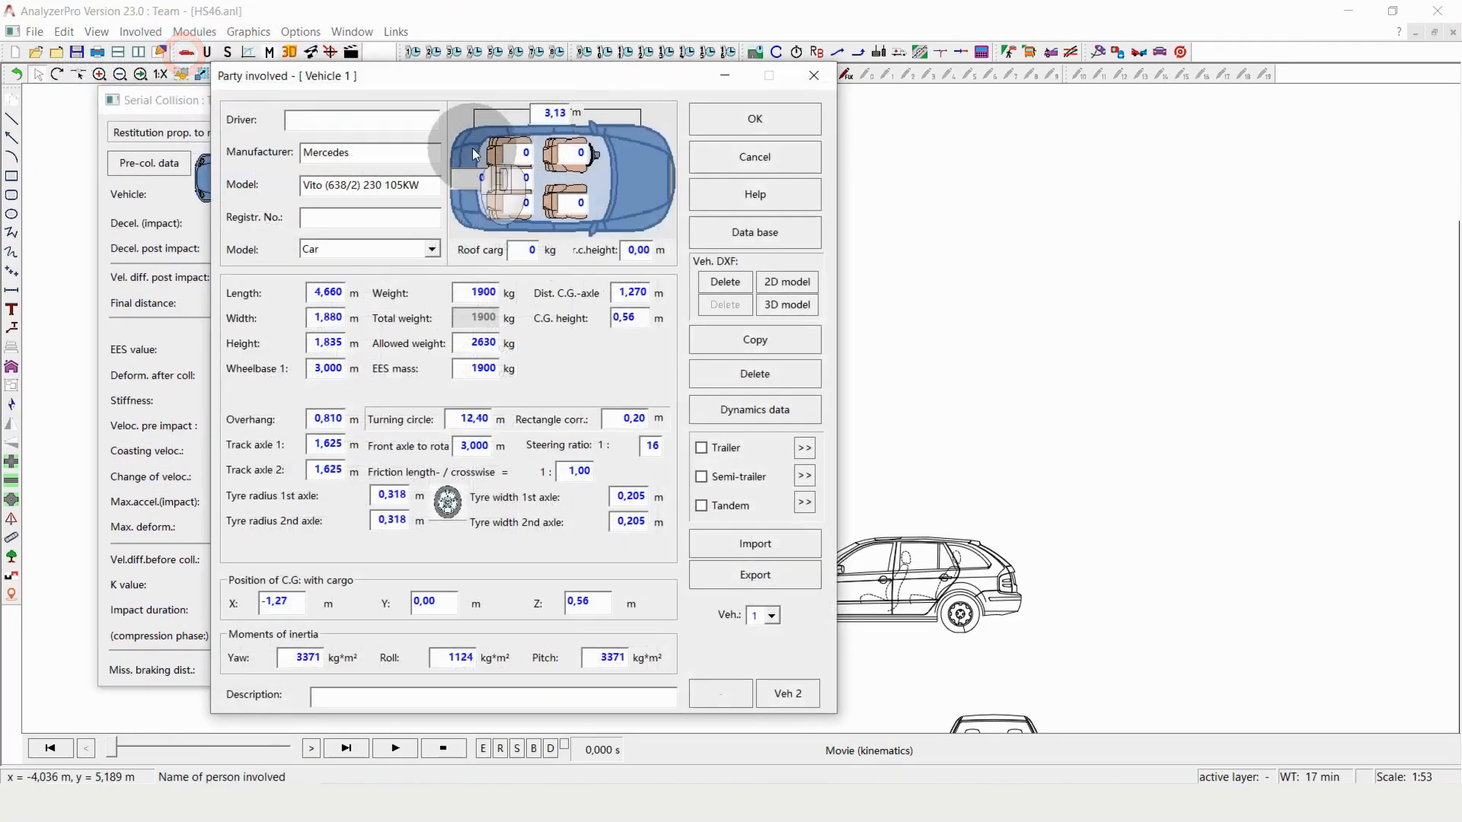
left_click(571, 152)
type("80")
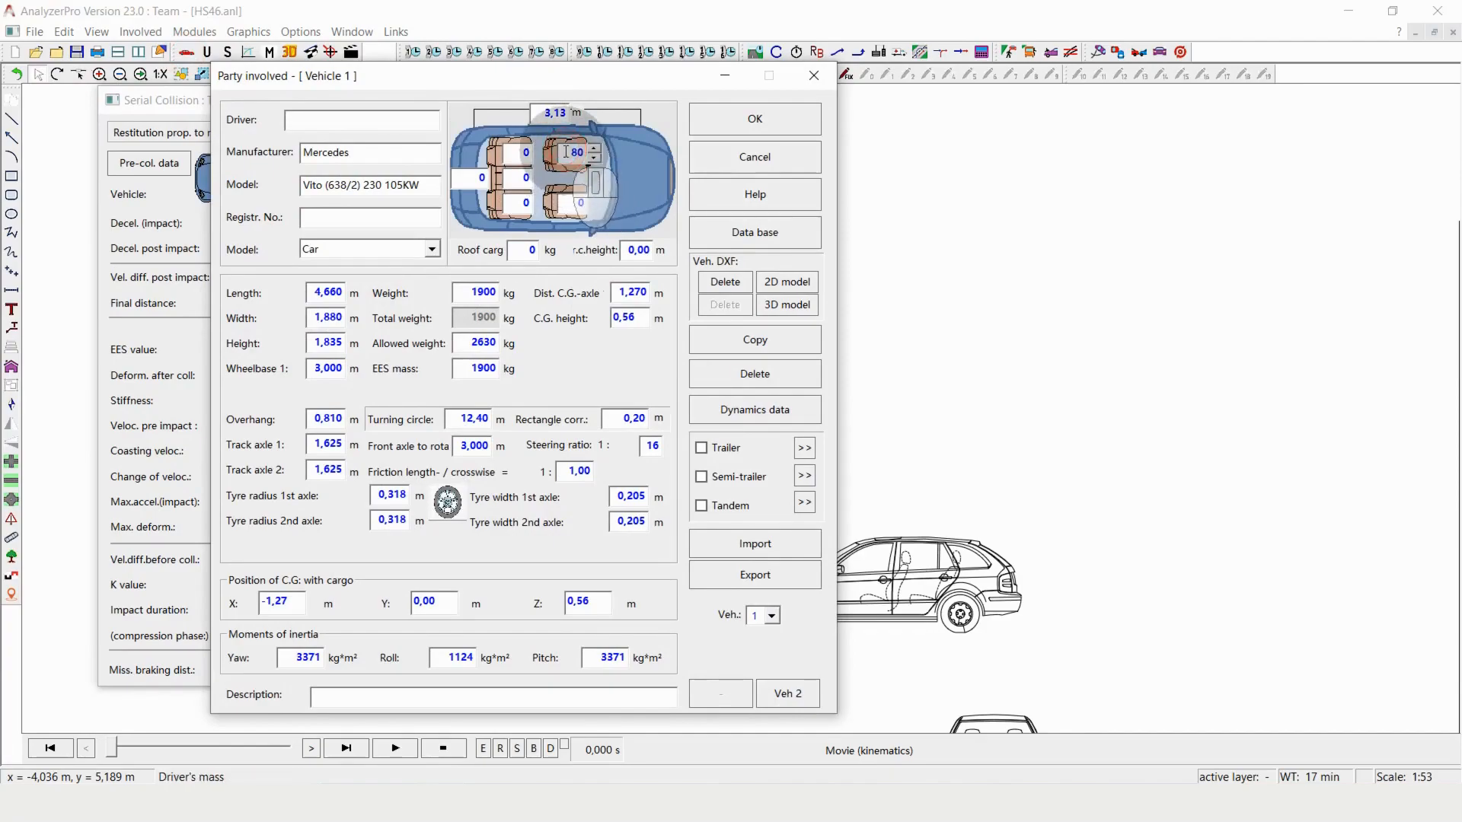
left_click(712, 122)
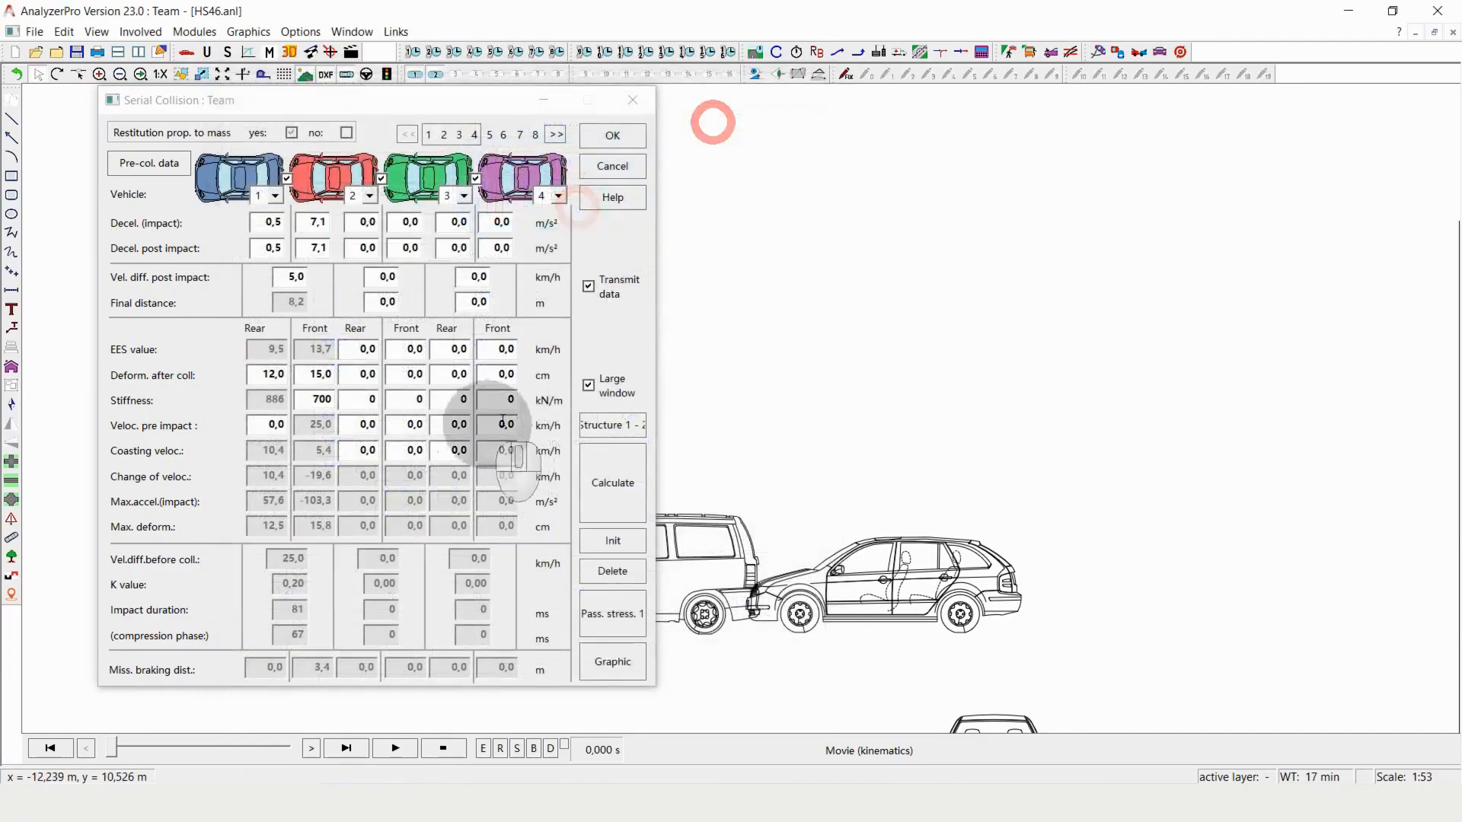
- Open the passenger stress calculation for vehicle 1, place its window beside Serial Collision, and calculate the passenger acceleration
left_click(614, 613)
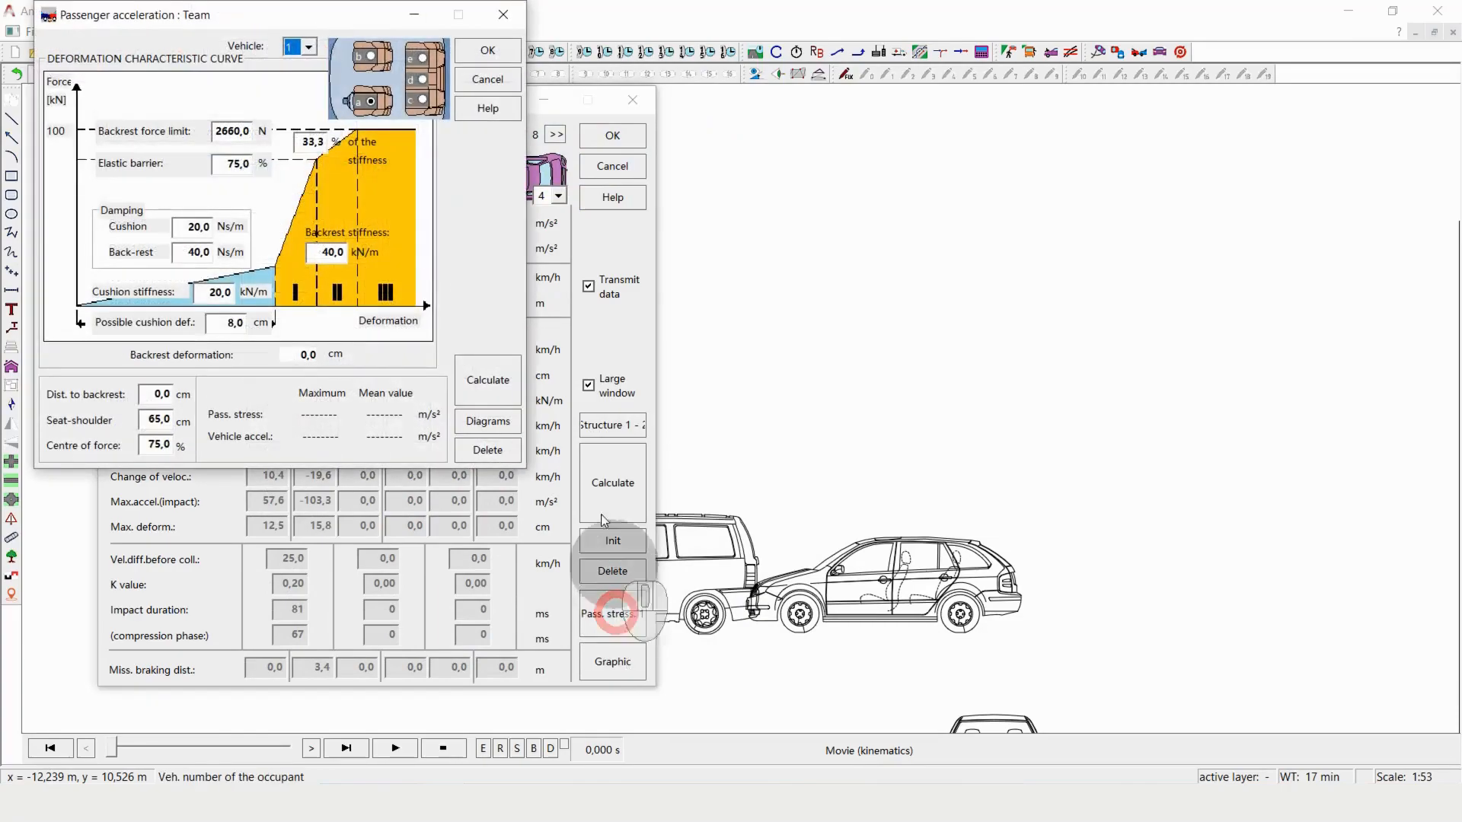
left_click(557, 79)
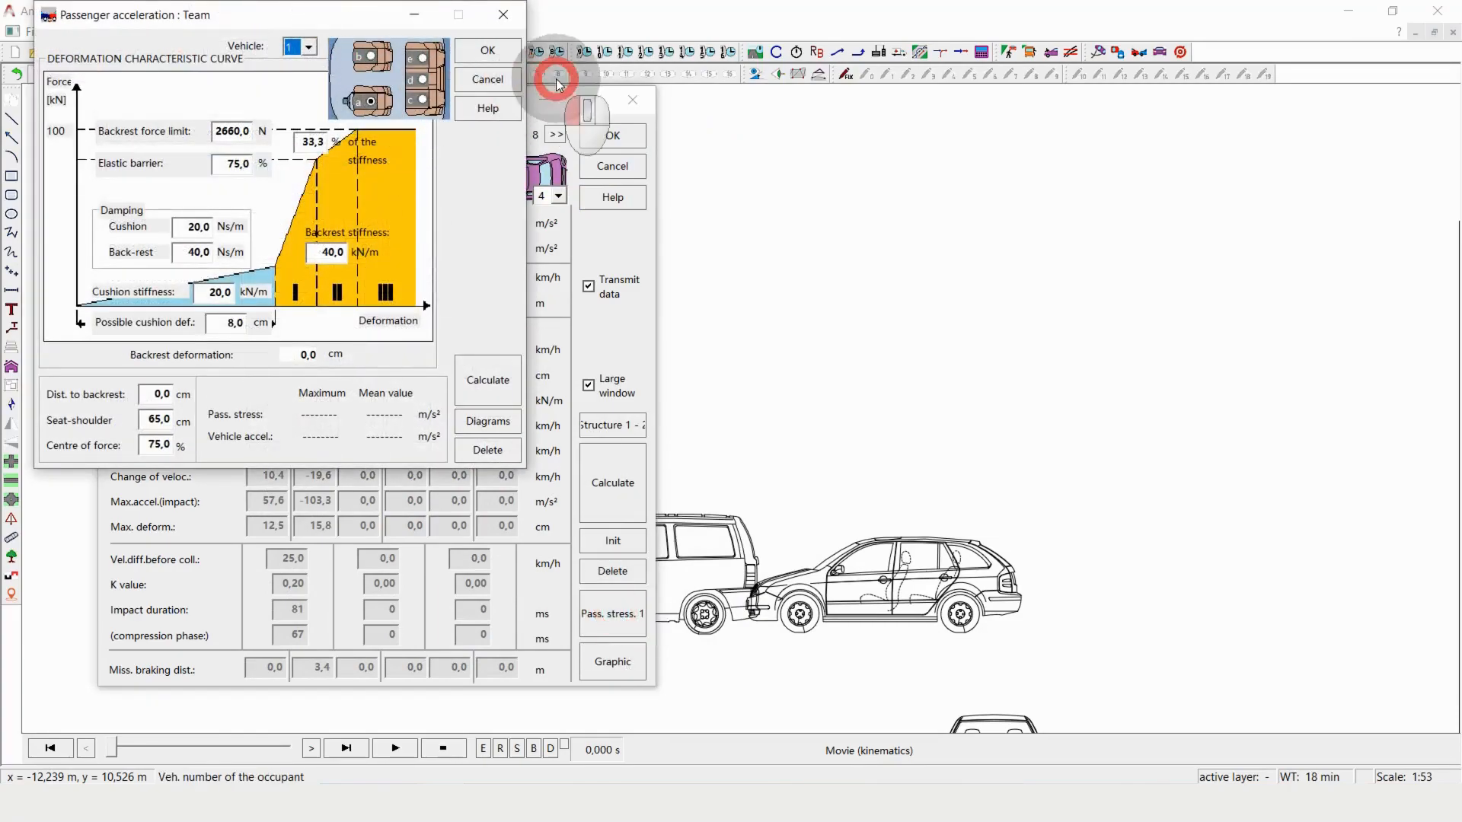
left_click_drag(316, 18, 998, 85)
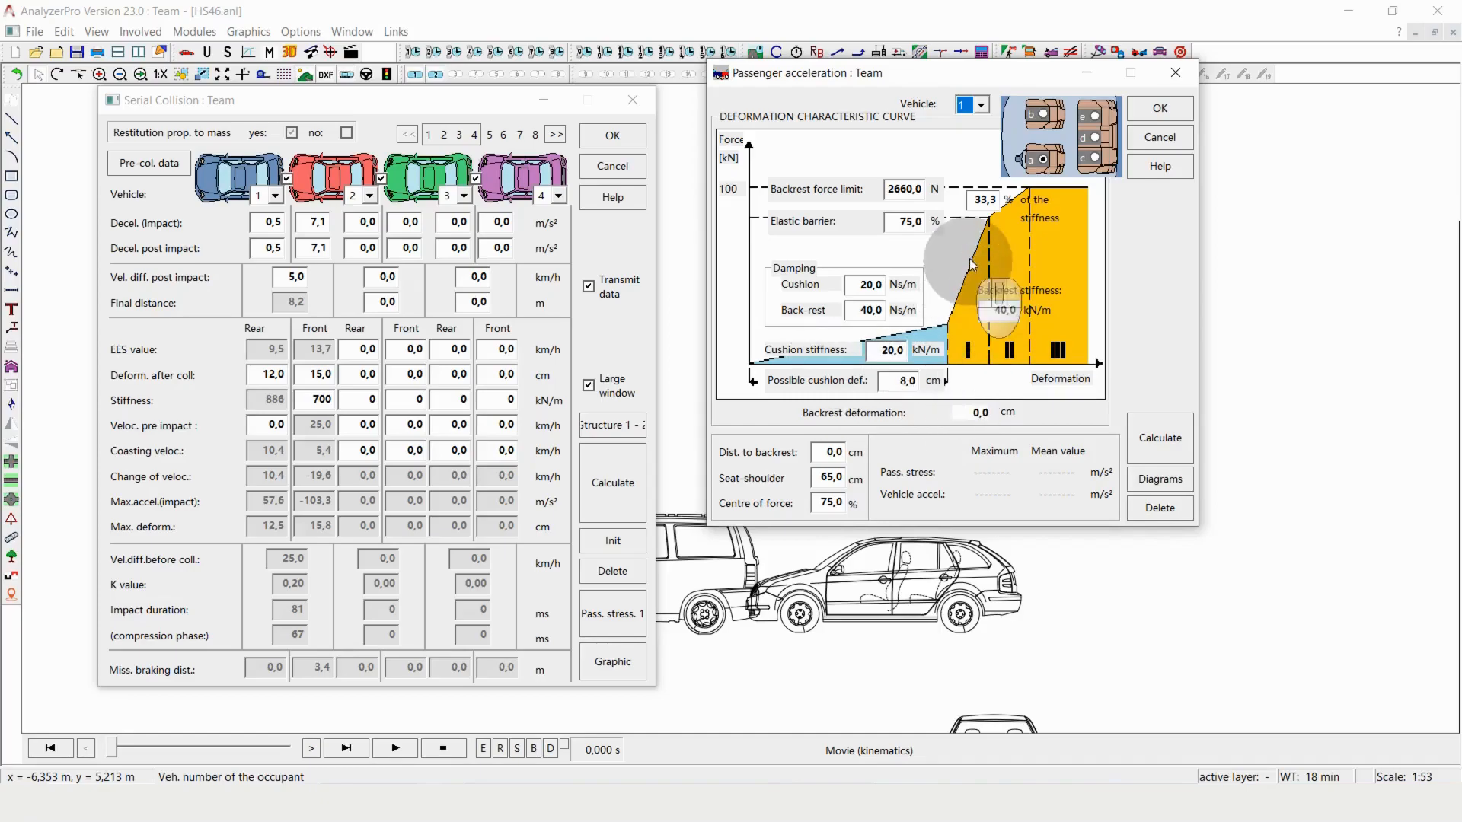
left_click(1151, 433)
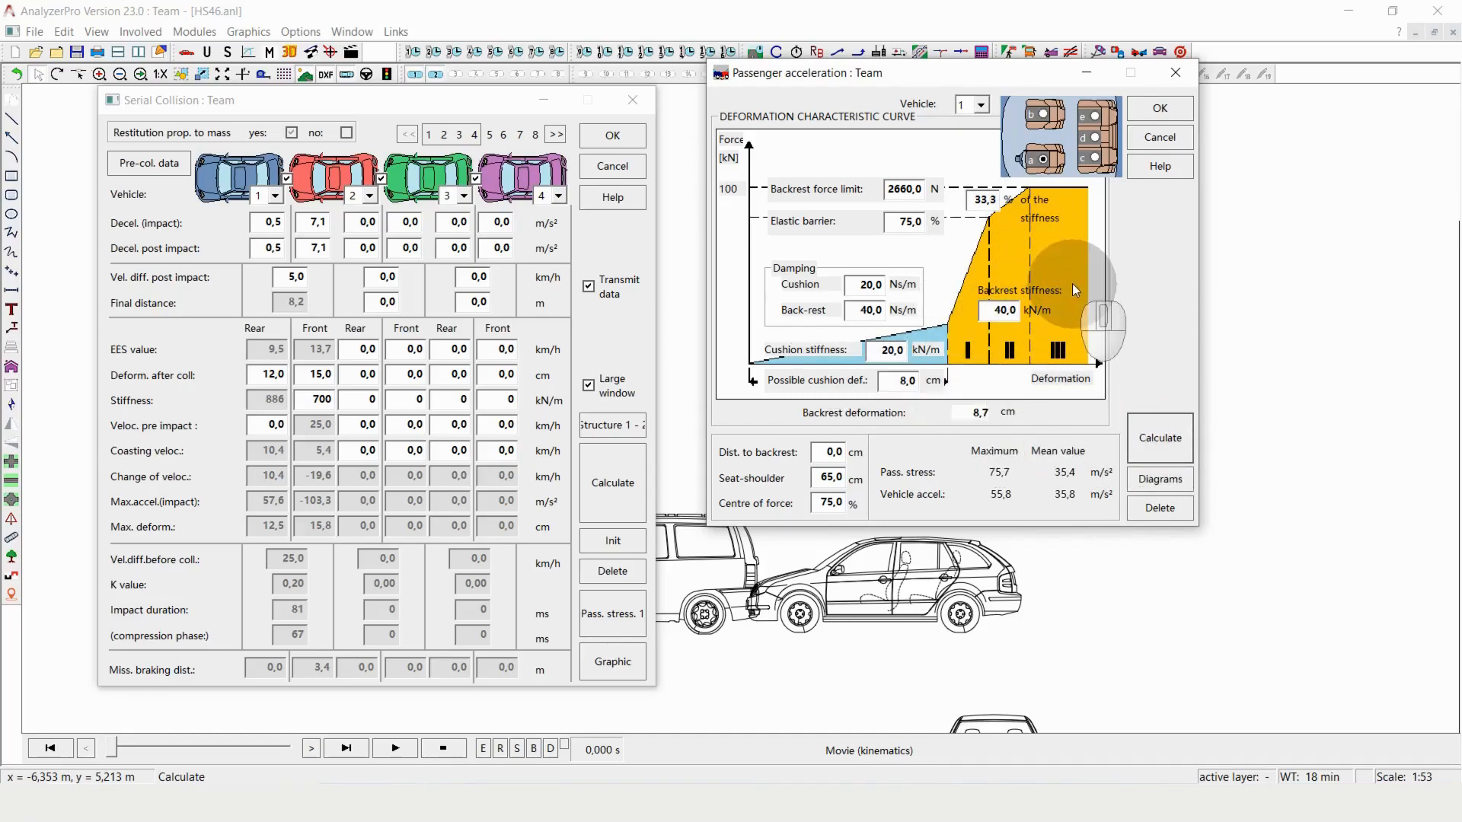
left_click(991, 321)
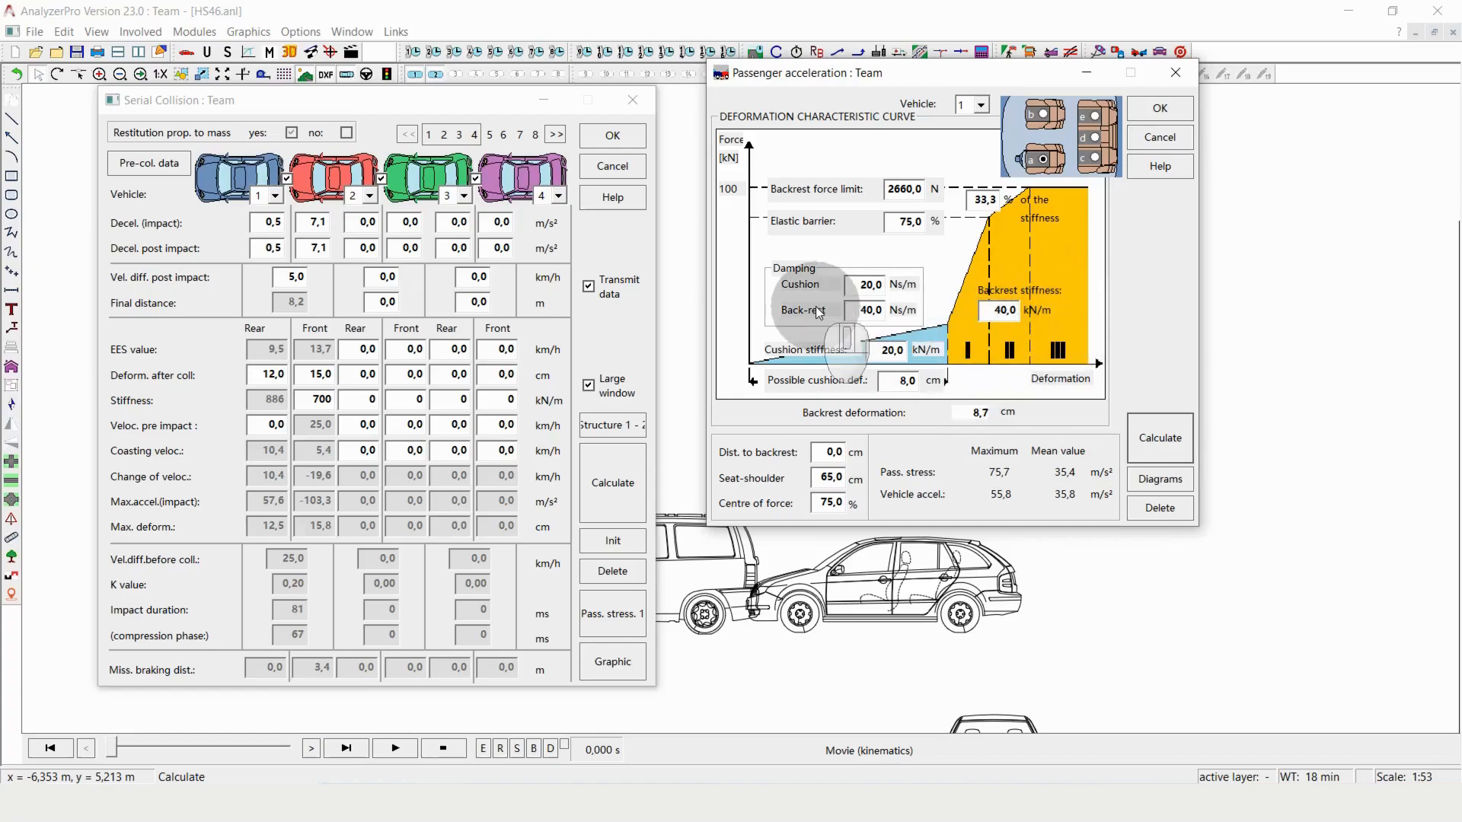